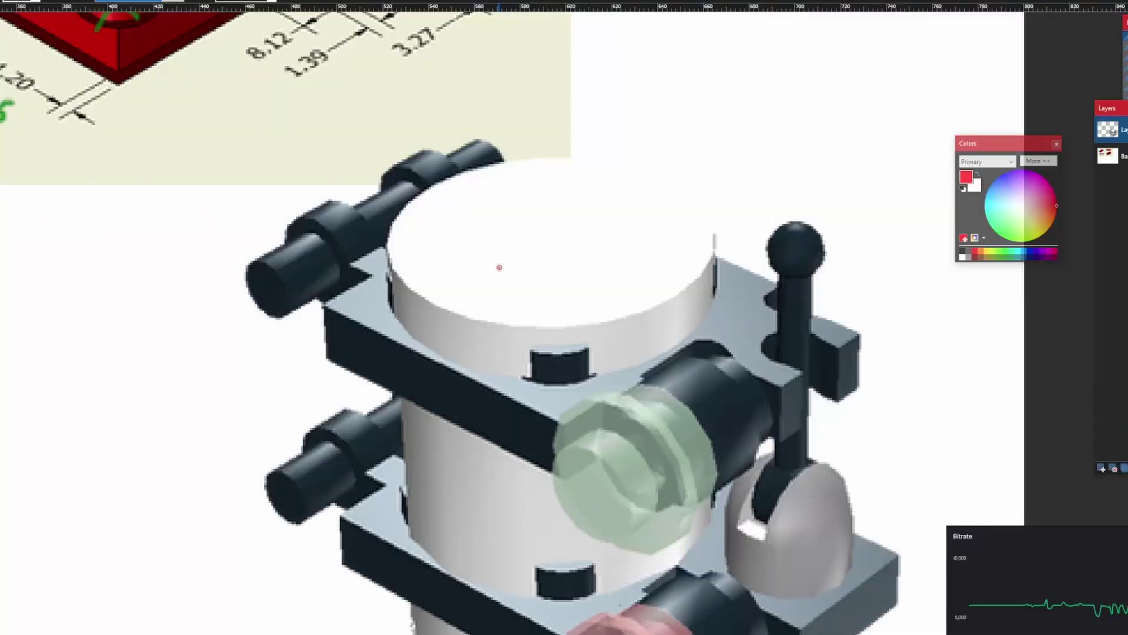
Label the cylinder's stacked sections A, B, C and D in red, from the top face down to the lower rim
mouse_move(499, 268)
mouse_down()
mouse_move(538, 213)
mouse_move(565, 274)
mouse_up()
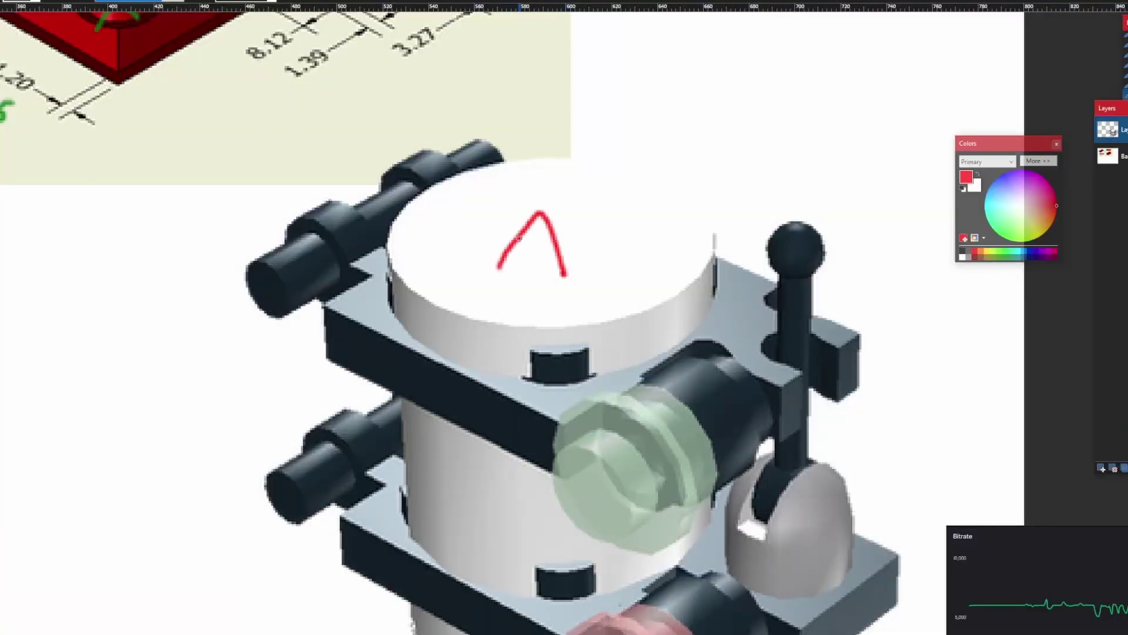
scroll(556, 334, down, 3)
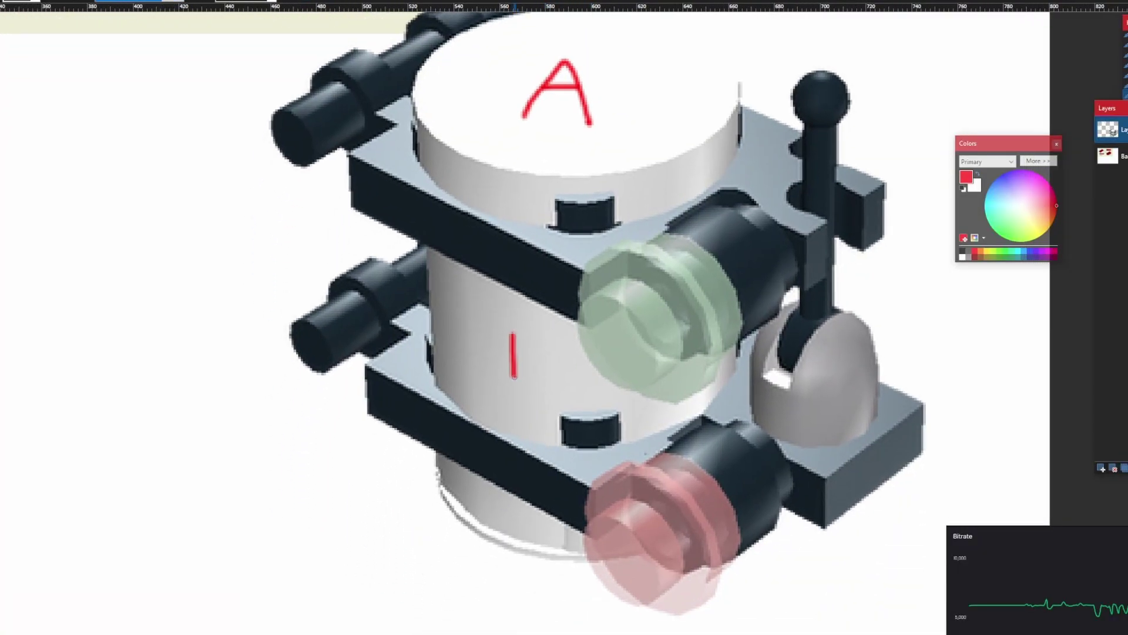
scroll(513, 402, down, 3)
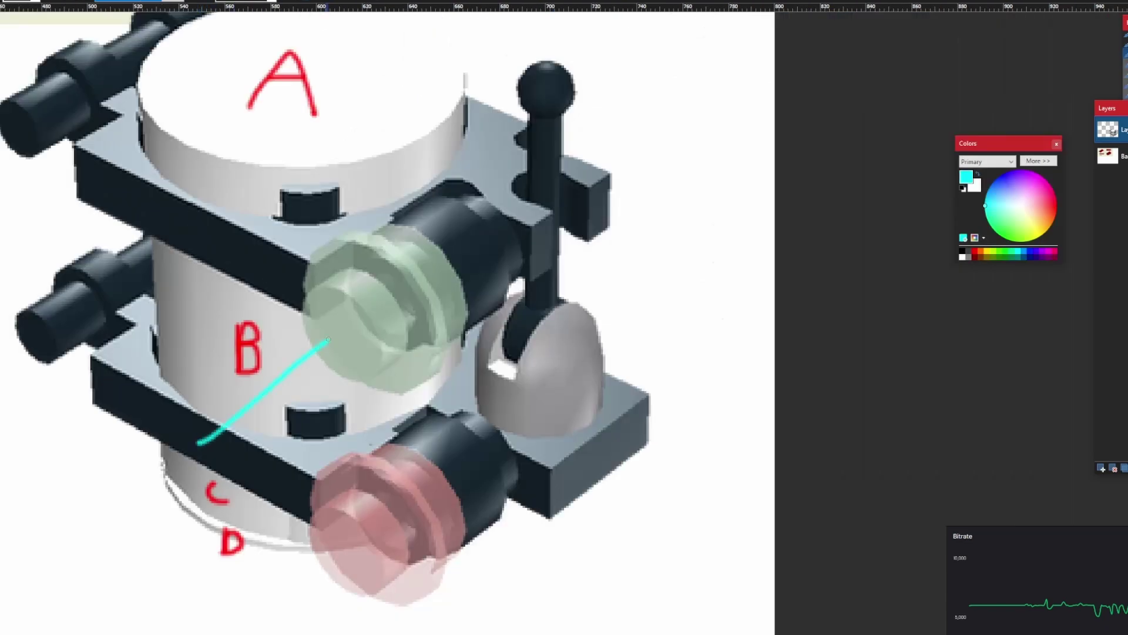
drag(328, 339, 399, 257)
mouse_move(266, 251)
mouse_down()
mouse_move(61, 367)
mouse_move(200, 444)
mouse_up()
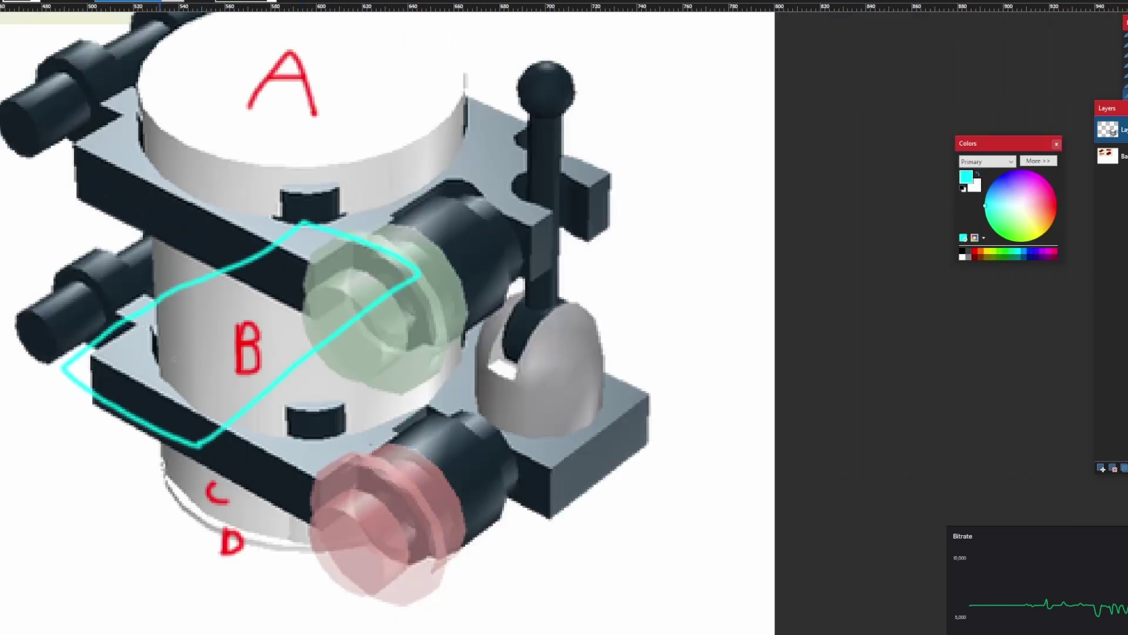
mouse_move(45, 292)
mouse_down()
mouse_move(177, 263)
mouse_move(254, 199)
mouse_move(132, 231)
mouse_move(70, 278)
mouse_move(74, 262)
mouse_move(127, 316)
mouse_up()
drag(98, 253, 152, 299)
drag(141, 220, 232, 282)
drag(191, 210, 276, 273)
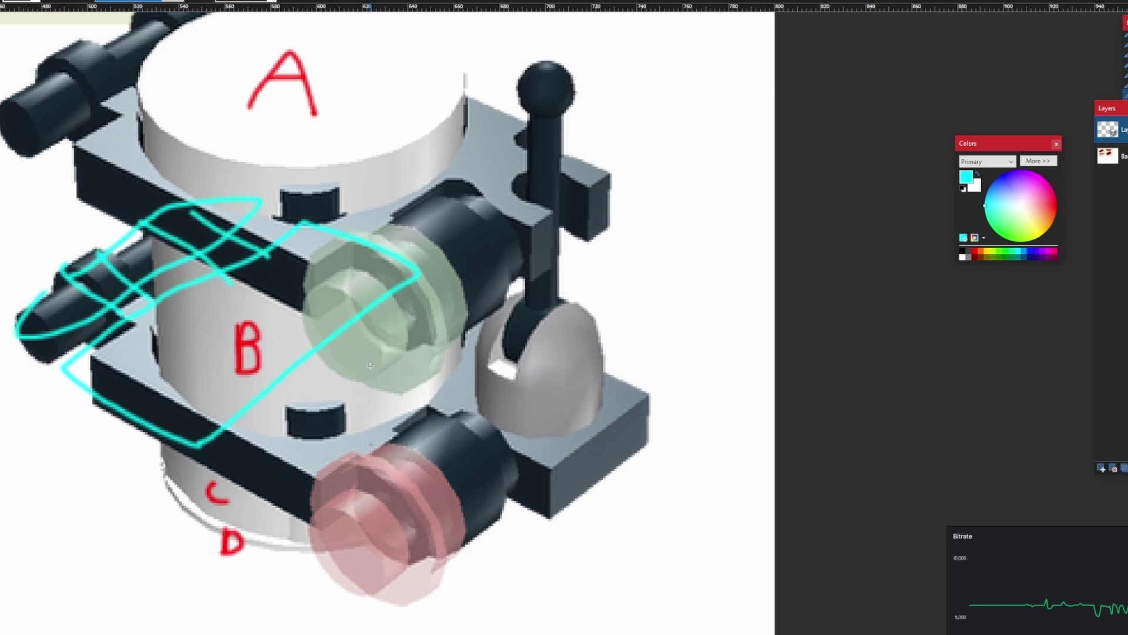
mouse_move(269, 414)
mouse_down()
mouse_move(322, 513)
mouse_move(369, 542)
mouse_move(454, 567)
mouse_move(509, 491)
mouse_move(488, 422)
mouse_move(319, 367)
mouse_up()
key(ctrl+a)
key(Delete)
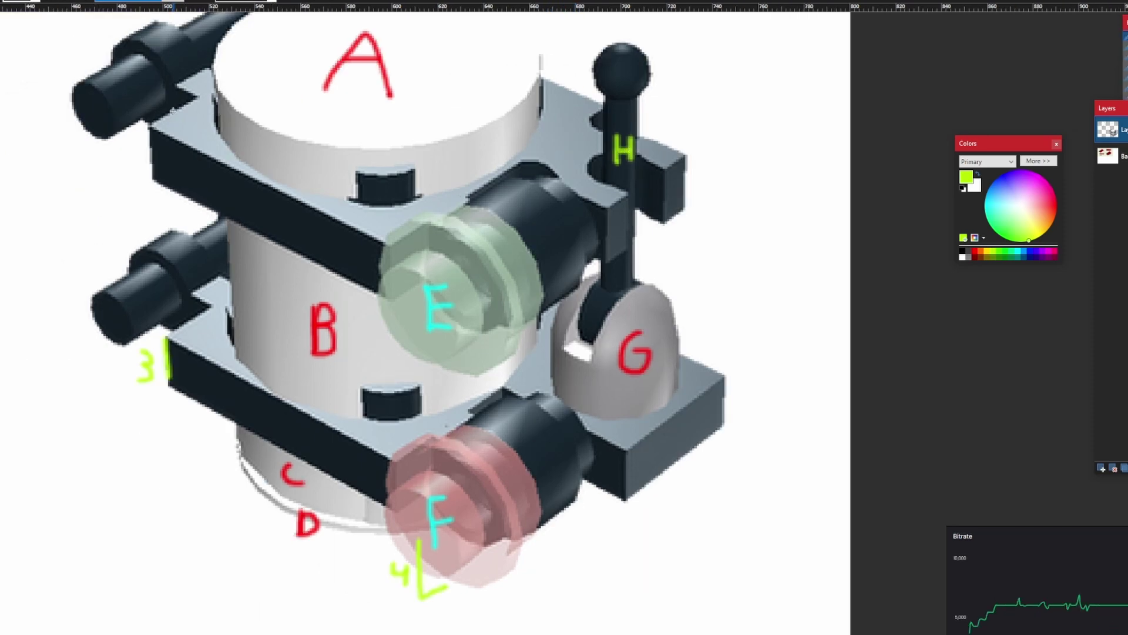
Label the two bar clips I and the front faces of the upper and lower plates J and K in yellow-green
drag(164, 69, 163, 112)
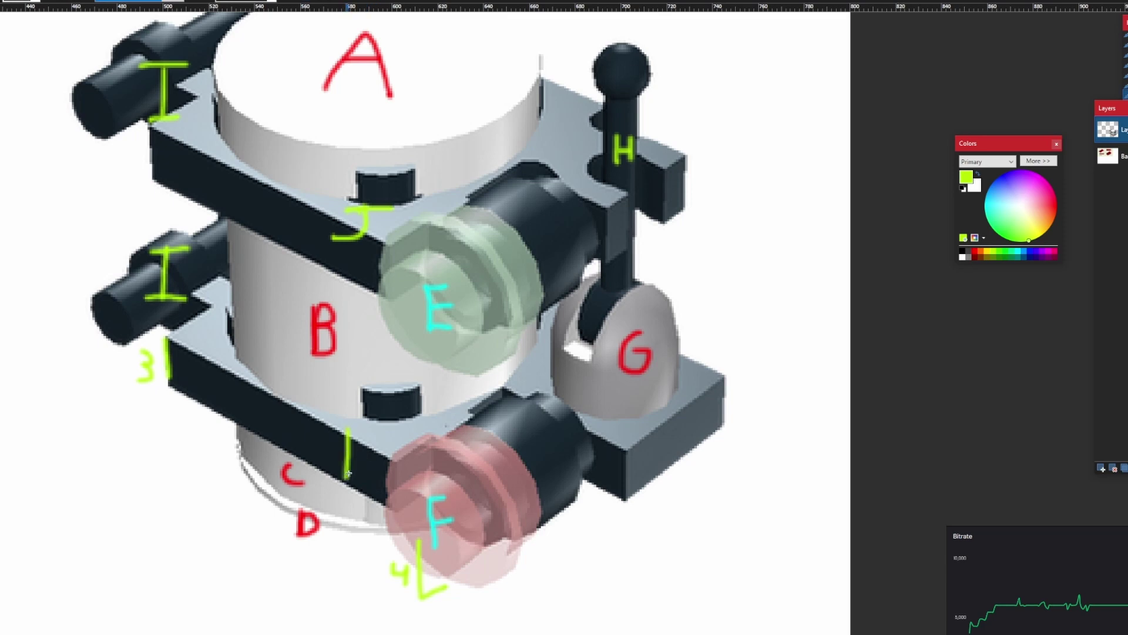
click(965, 253)
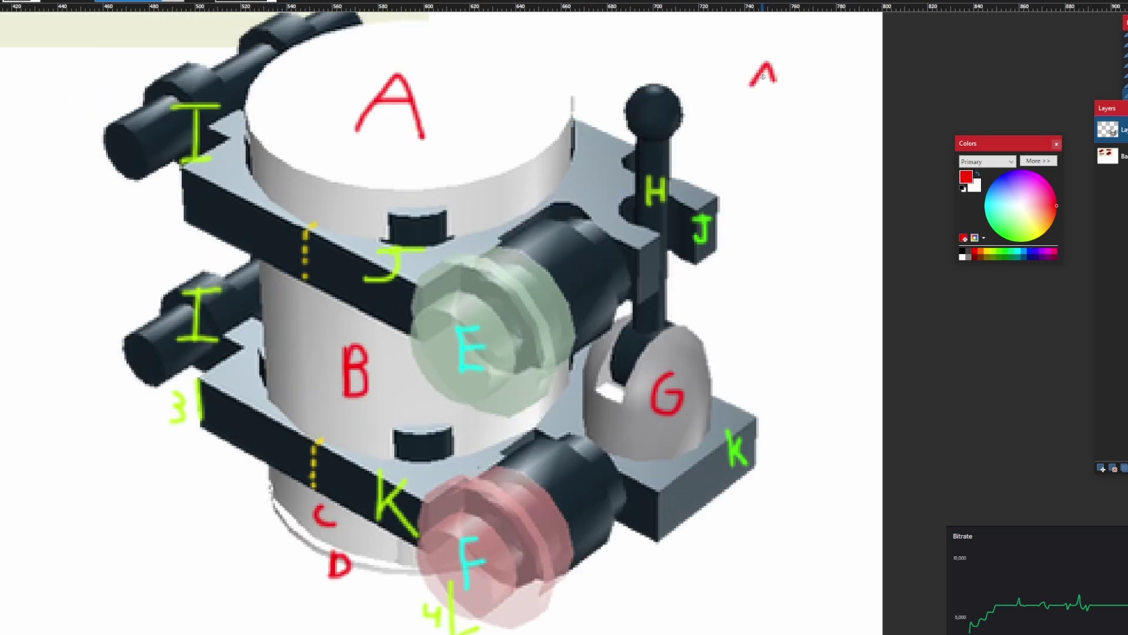
Write a column of part letters beside the assembly, starting with A in red and switching between cyan, red and green for the following letters
drag(759, 77, 771, 77)
drag(760, 93, 761, 109)
drag(761, 109, 761, 124)
mouse_move(766, 136)
mouse_down()
mouse_move(752, 150)
mouse_move(761, 196)
mouse_up()
click(1019, 253)
drag(769, 210, 789, 241)
drag(774, 257, 788, 256)
click(976, 252)
mouse_move(788, 282)
mouse_down()
mouse_move(769, 289)
mouse_move(797, 344)
mouse_up()
click(1002, 252)
drag(781, 388, 792, 456)
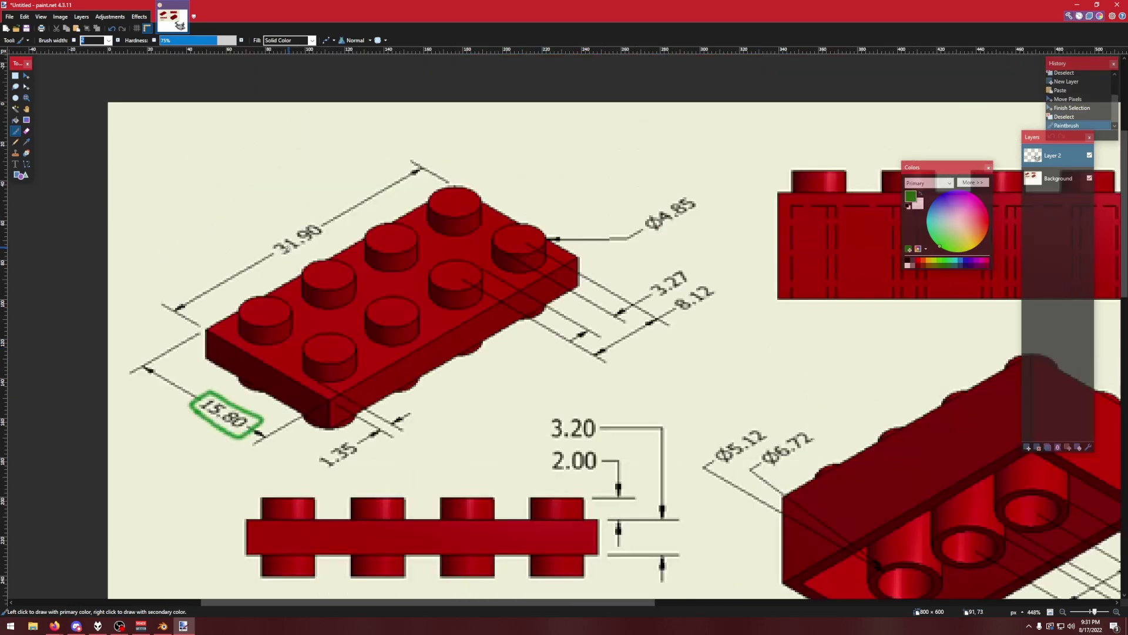
Strike out the 31.90 length dimension on the brick drawing and write 31.8 above it in green
drag(332, 232, 329, 232)
mouse_move(259, 230)
mouse_down()
mouse_move(252, 239)
mouse_move(271, 238)
mouse_up()
click(281, 230)
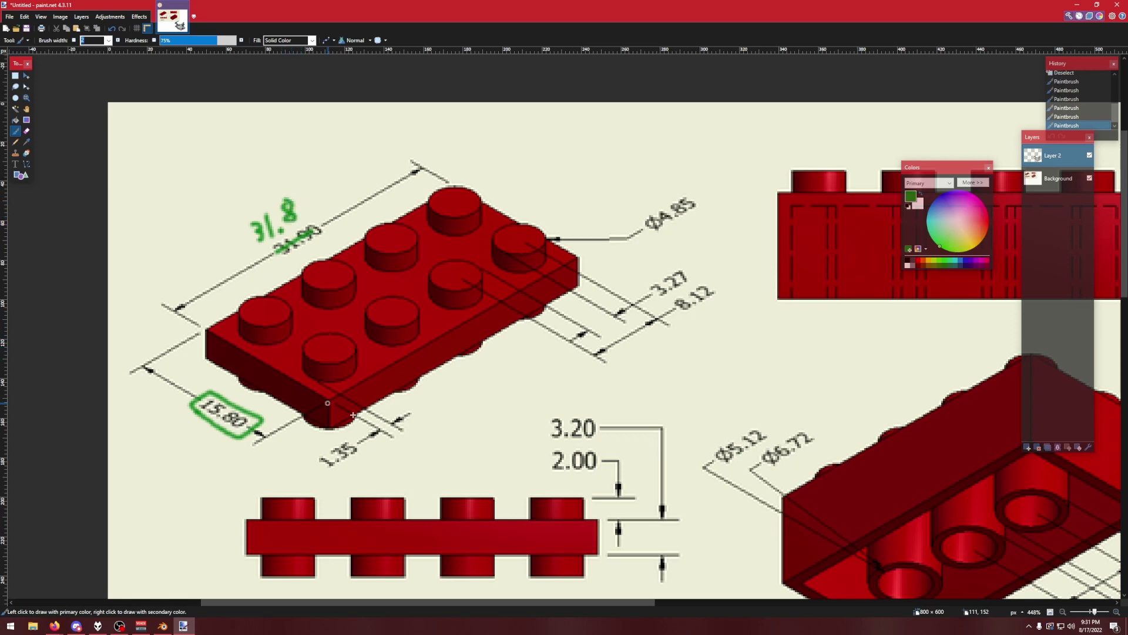
Write 3.2 beside the 3.27 dimension and mark up the Ø4.85 stud diameter and the 8.12 spacing in green
middle_drag(353, 415, 317, 429)
drag(657, 281, 670, 273)
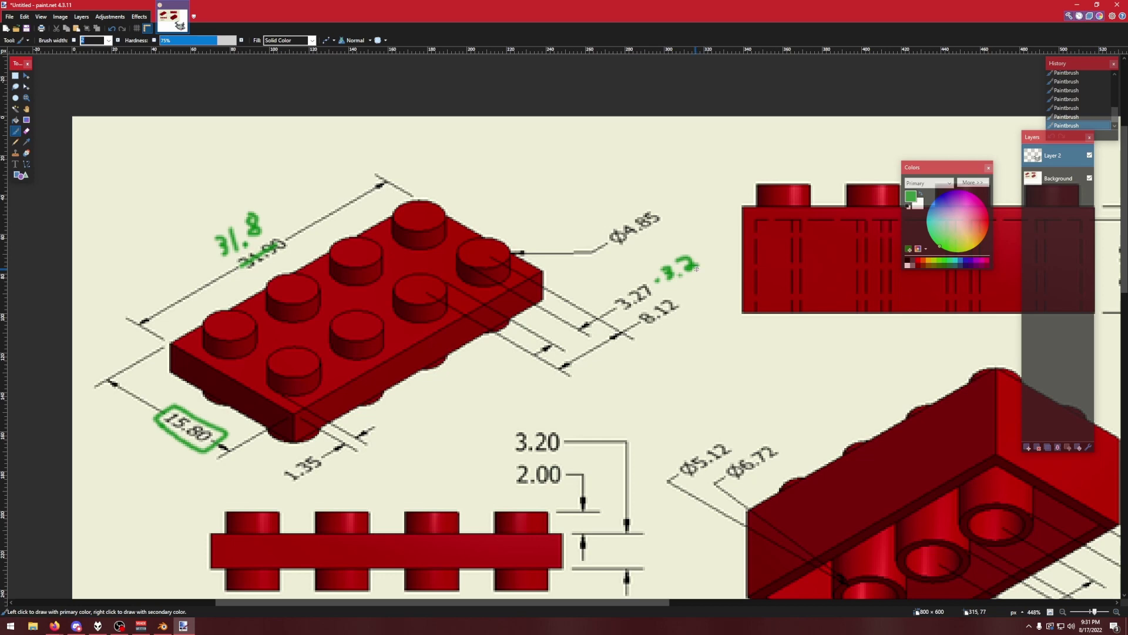
drag(608, 205, 622, 217)
drag(640, 194, 643, 207)
drag(556, 347, 584, 328)
drag(666, 324, 676, 336)
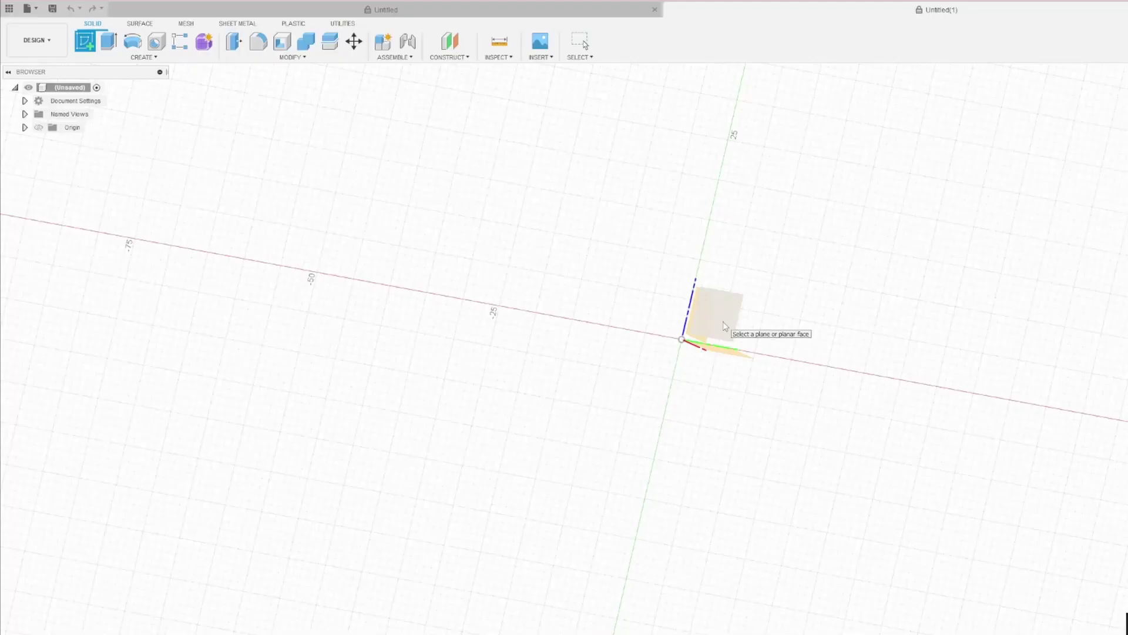
In Fusion 360, sketch an 8 mm square on a vertical origin plane and connect its opposite side midpoints with two crossing lines
click(726, 324)
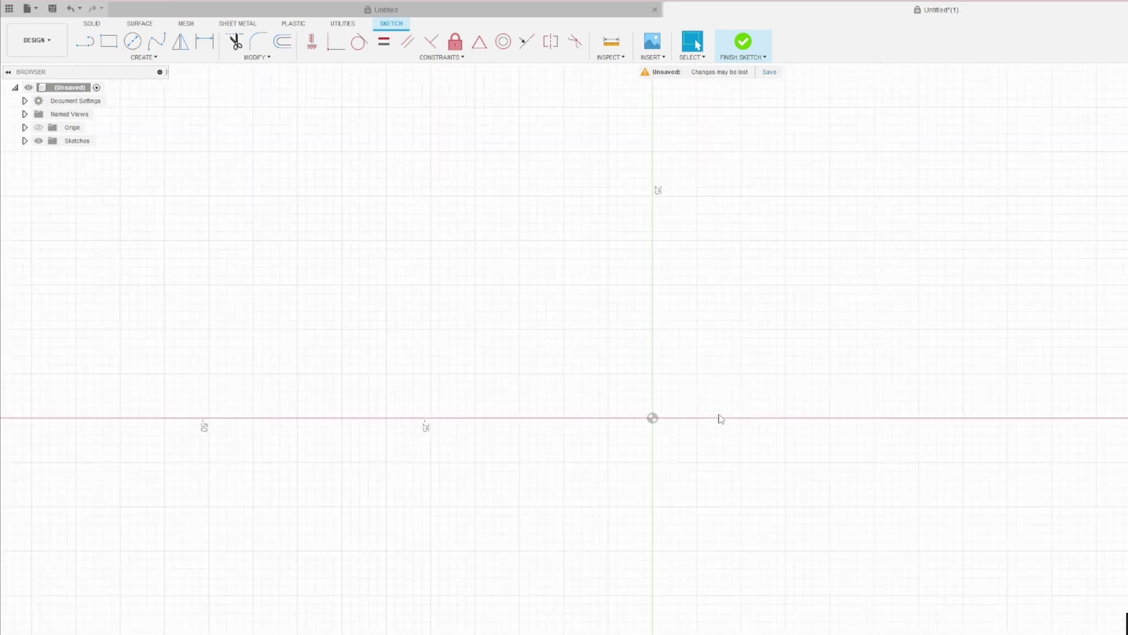
key(l)
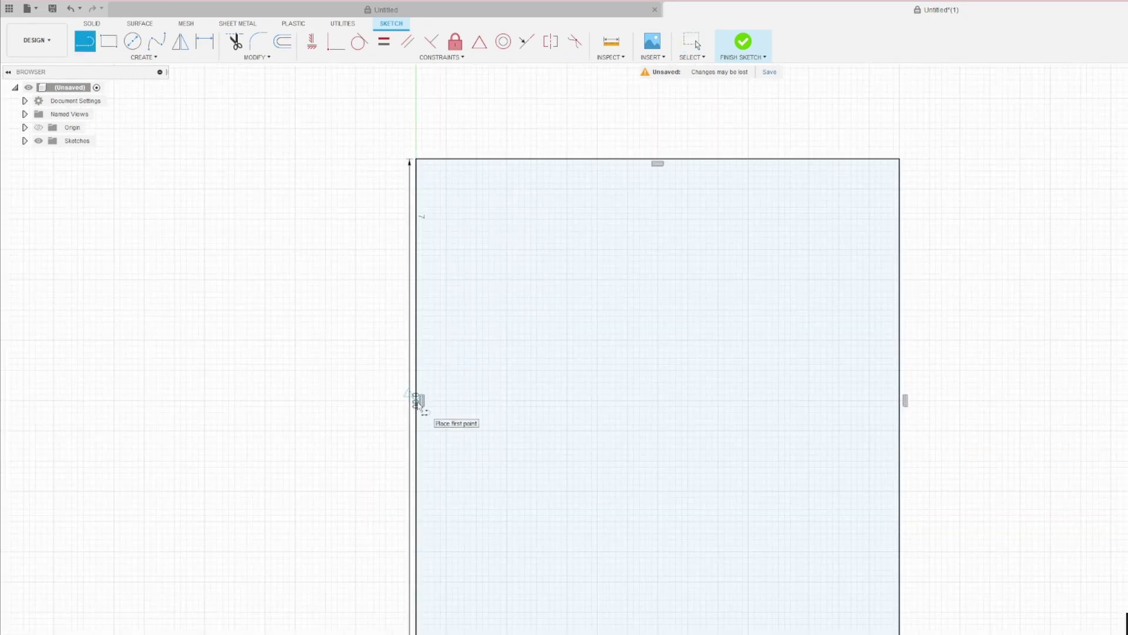
click(417, 401)
click(899, 400)
click(676, 441)
Draw a circle centred where the square's midlines cross and set its diameter to 4.8 mm
click(144, 57)
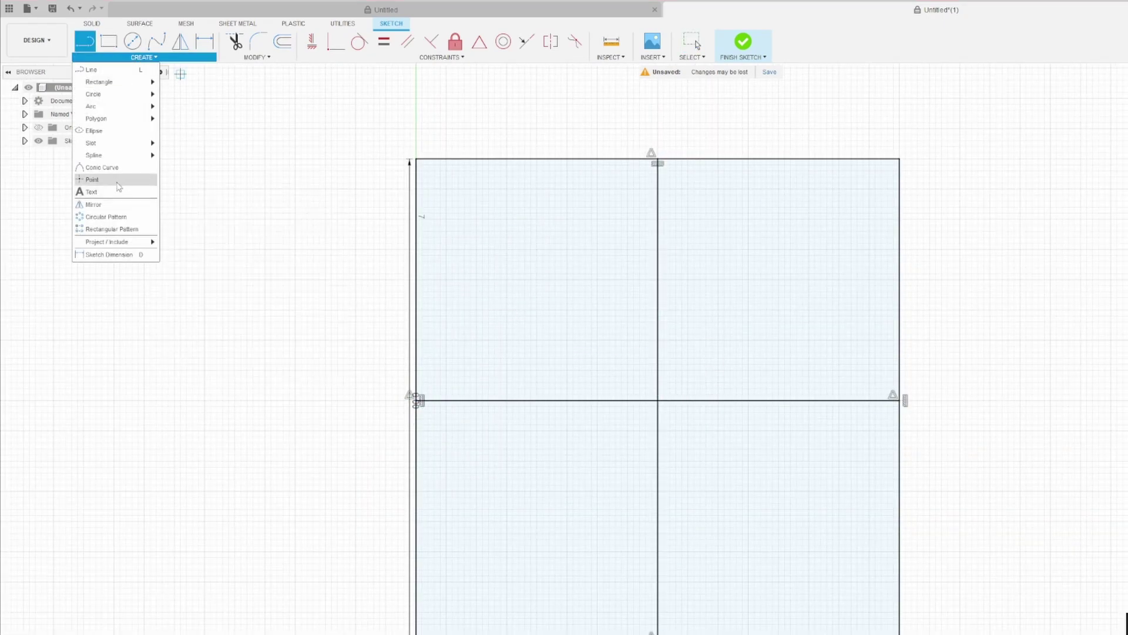
key(c)
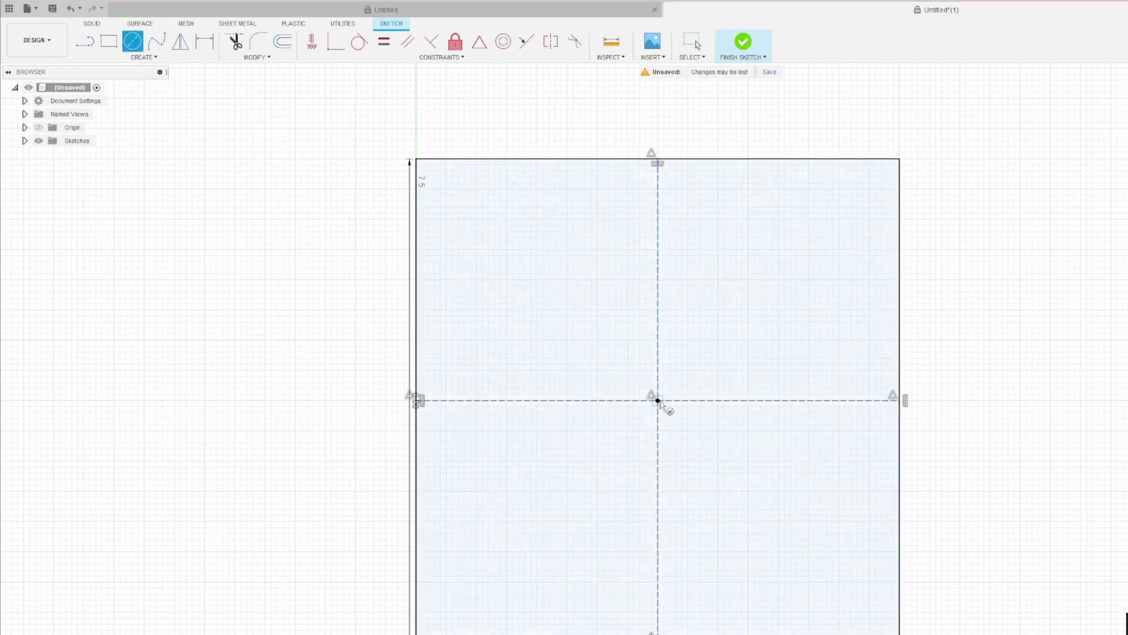
click(657, 400)
key(Return)
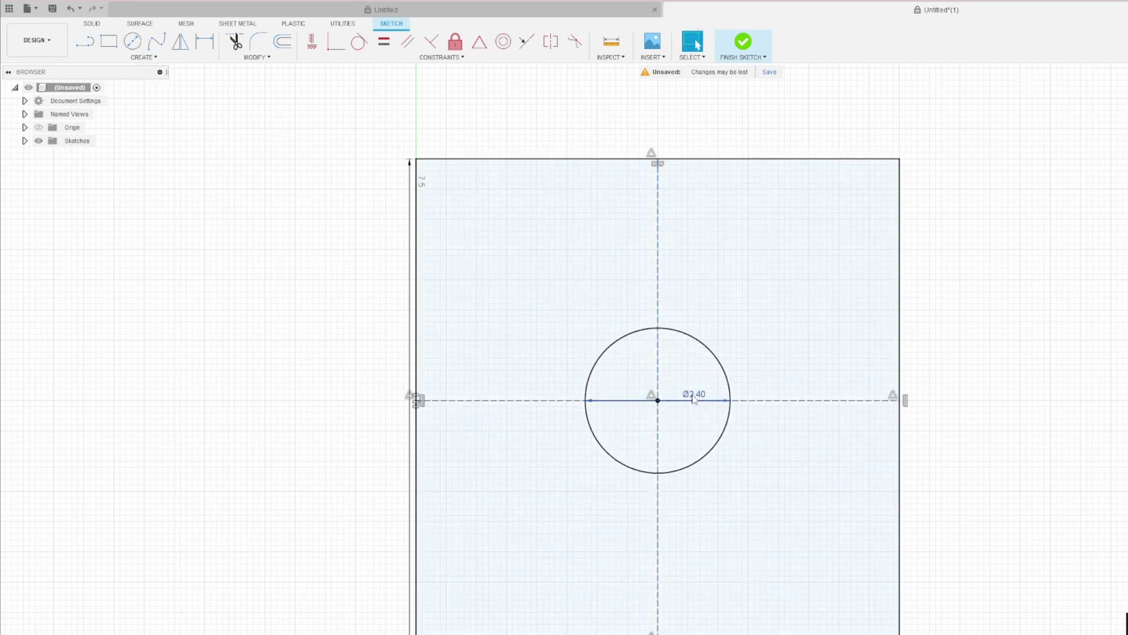
double_click(694, 396)
text(4.8)
key(Return)
Extrude the circle into a stud and, from the redisplayed sketch, the square into a base plate
key(e)
key(Return)
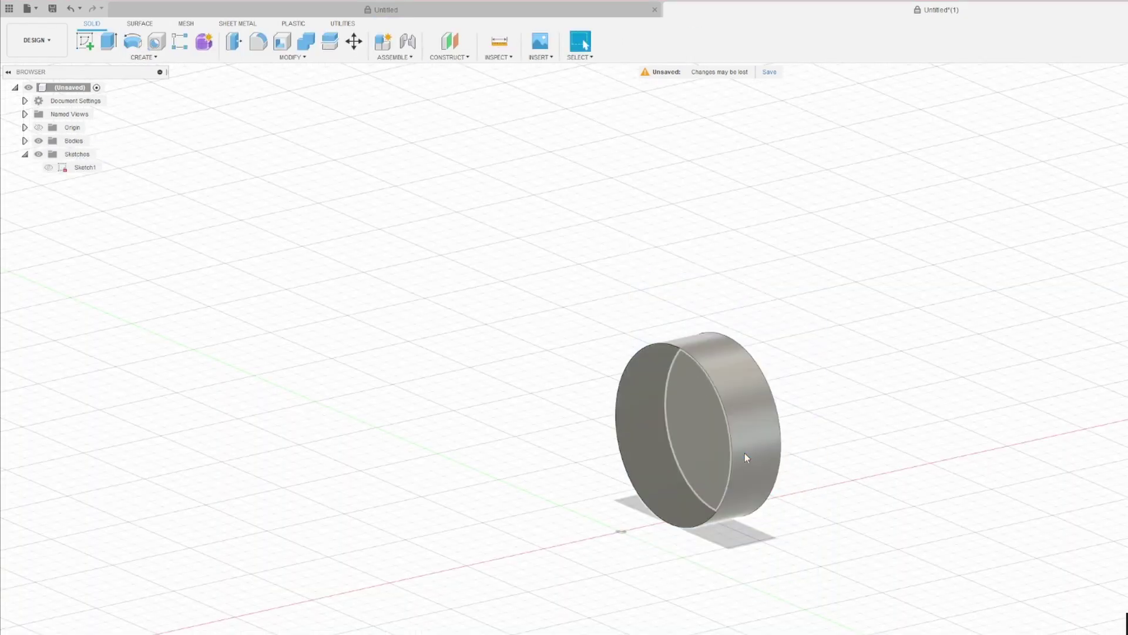
click(49, 167)
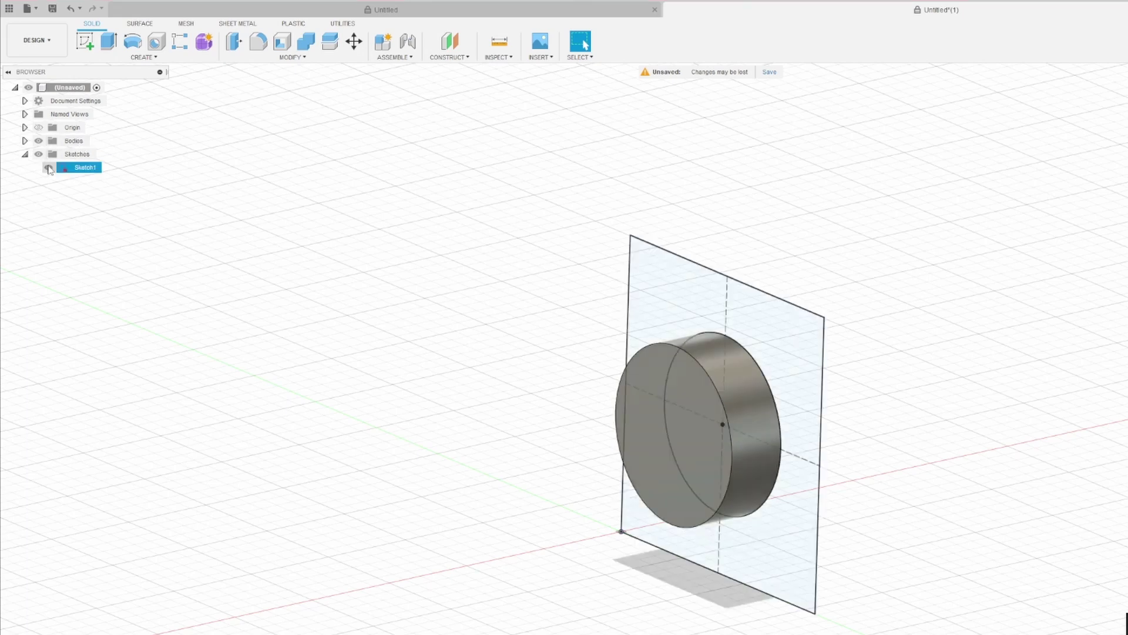
key(e)
shift+middle_drag(264, 459, 914, 453)
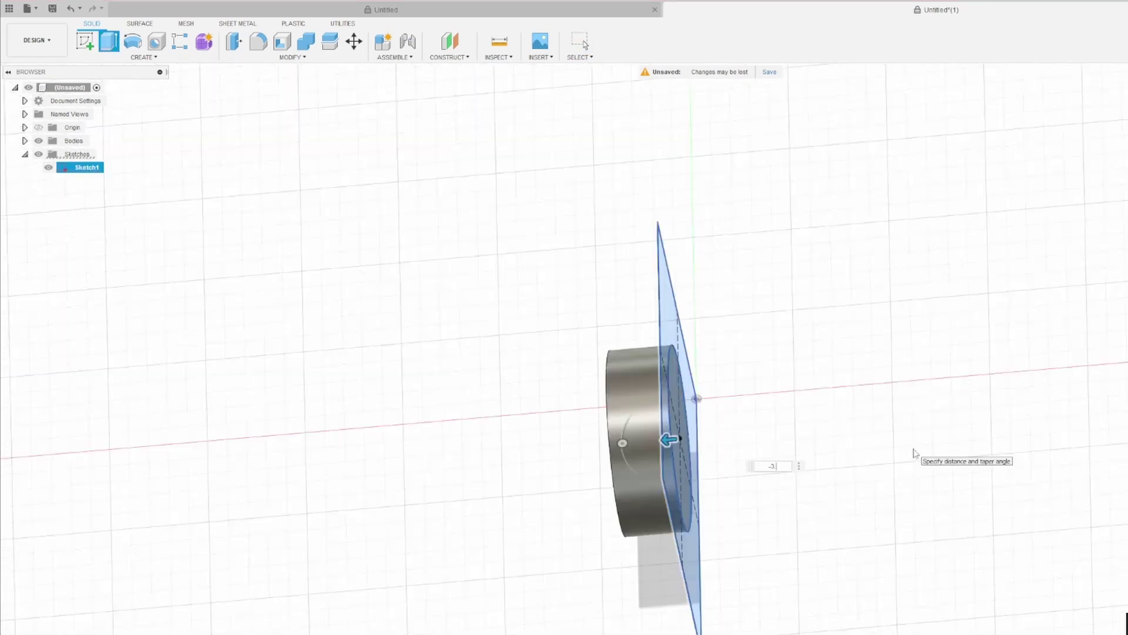
key(Return)
shift+middle_drag(648, 583, 554, 620)
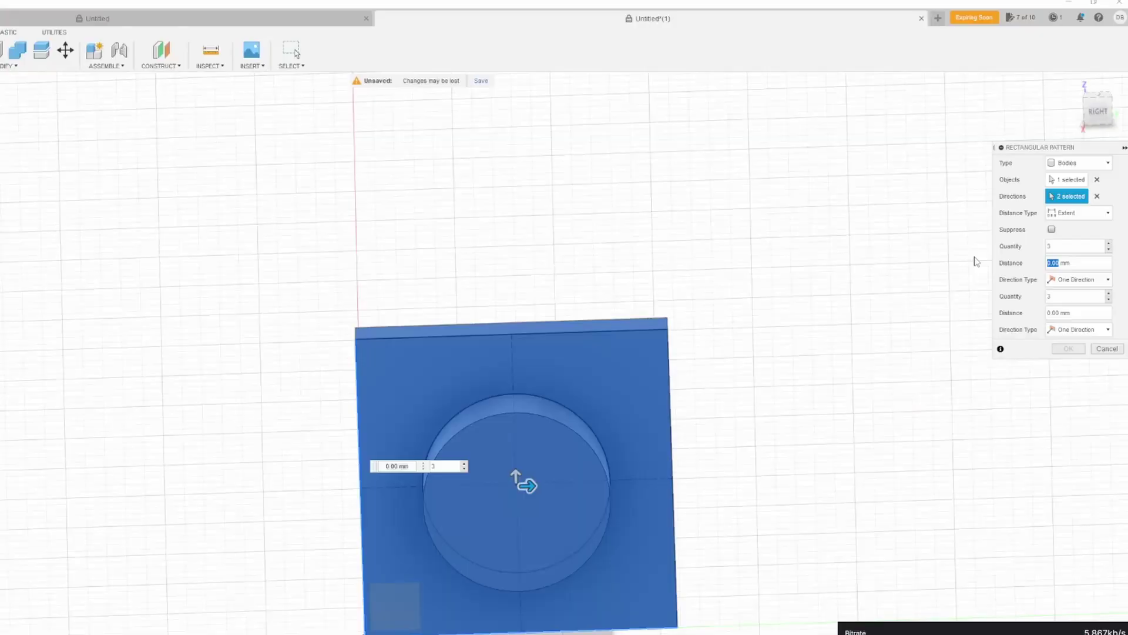
Set the body's rectangular pattern to Spacing with 8 mm distance and quantity 2 in the first direction
text(8)
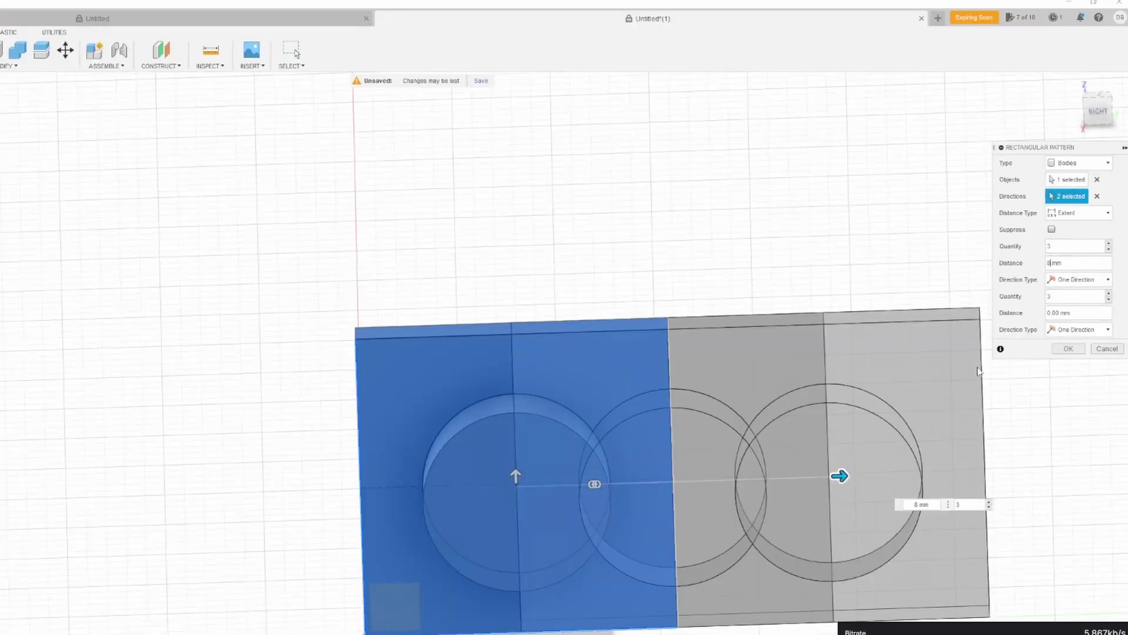
click(1109, 248)
click(1084, 212)
click(1081, 233)
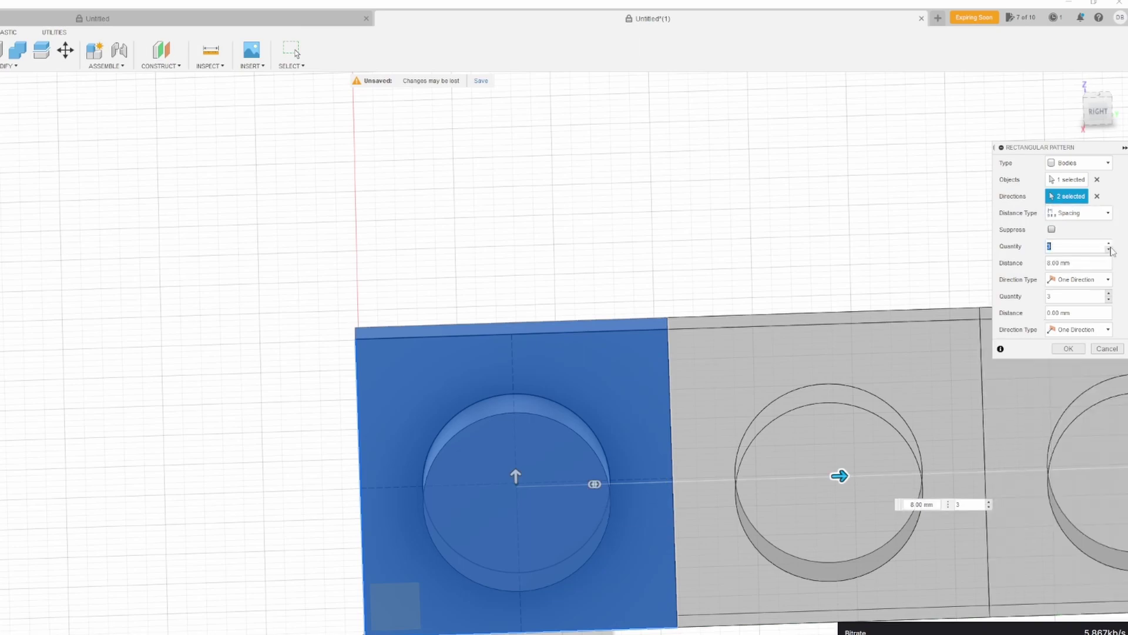
Set the pattern's second direction to 8 mm distance and quantity 4
click(1058, 312)
text(8)
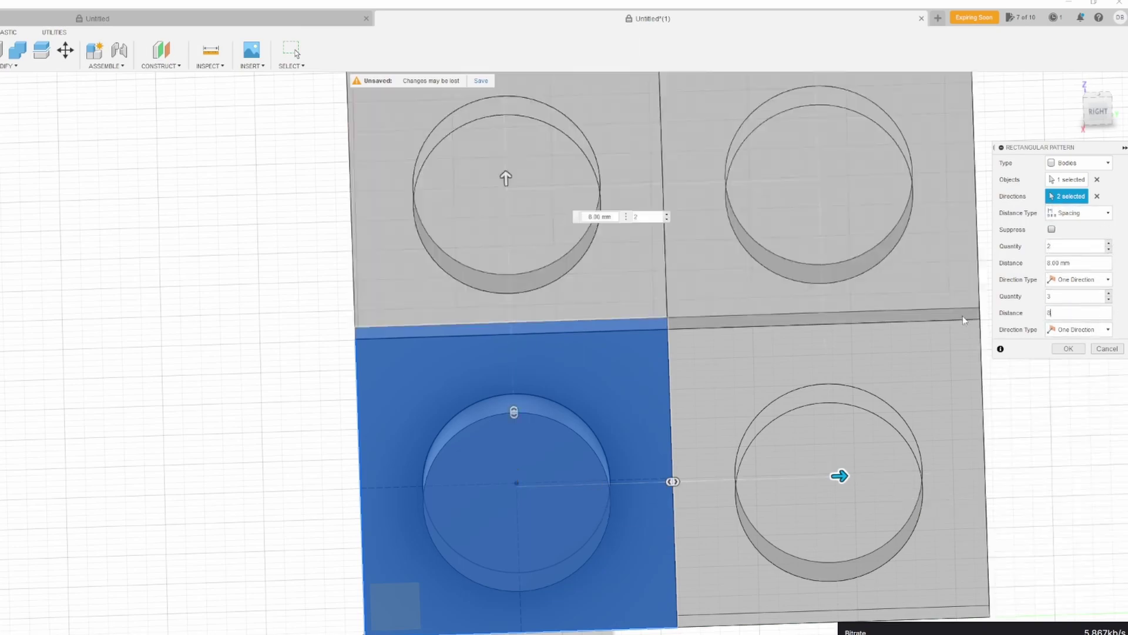
shift+middle_drag(948, 300, 563, 312)
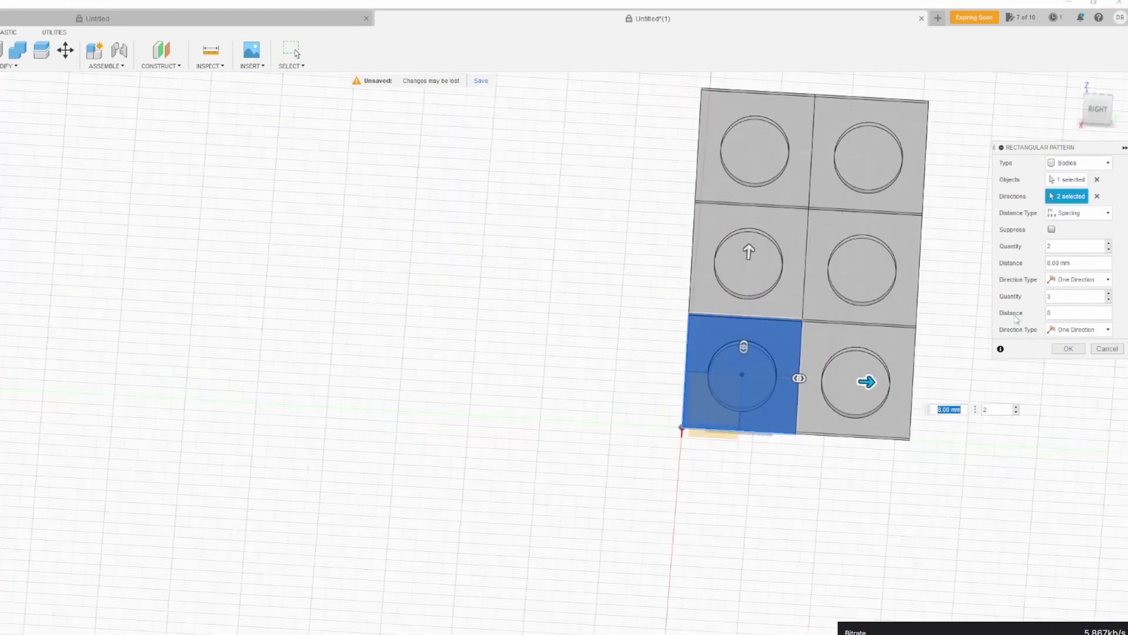
click(1109, 293)
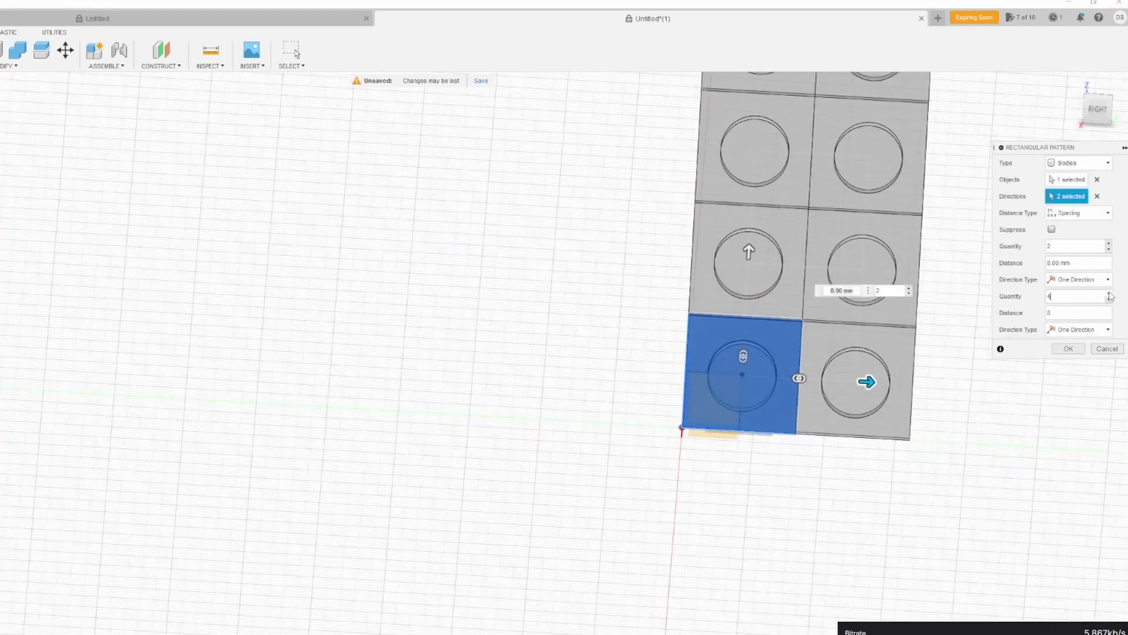
mouse_move(594, 223)
shift+middle_down()
mouse_move(499, 244)
mouse_move(564, 322)
shift+middle_up()
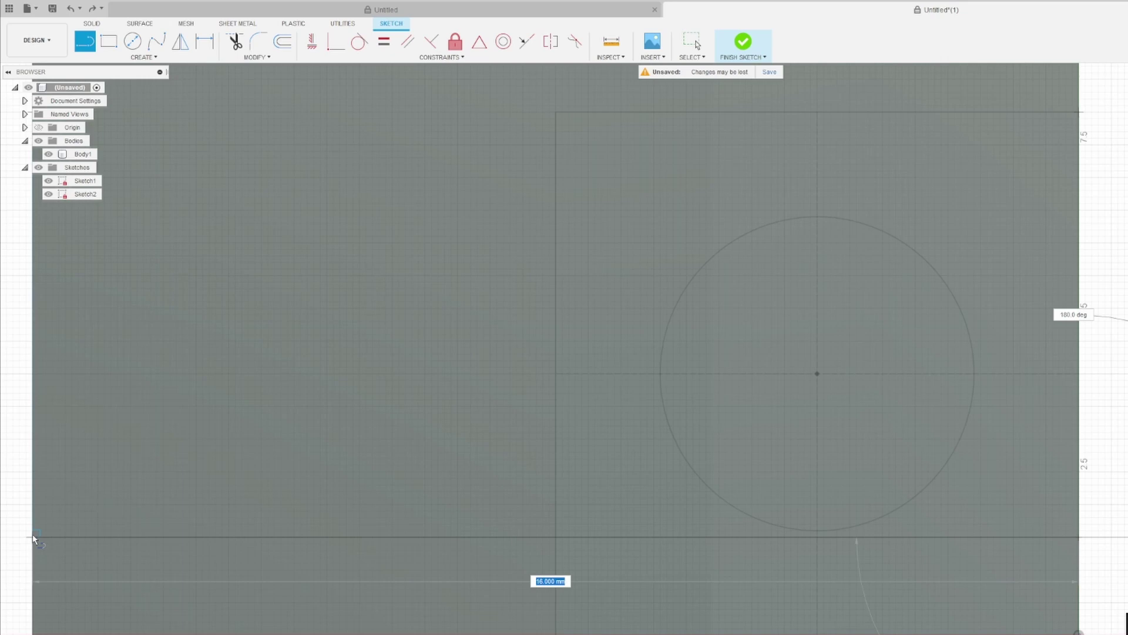
Draw a 16 mm horizontal line across the plate face below the stud circle and make it tangent to the circle
click(34, 537)
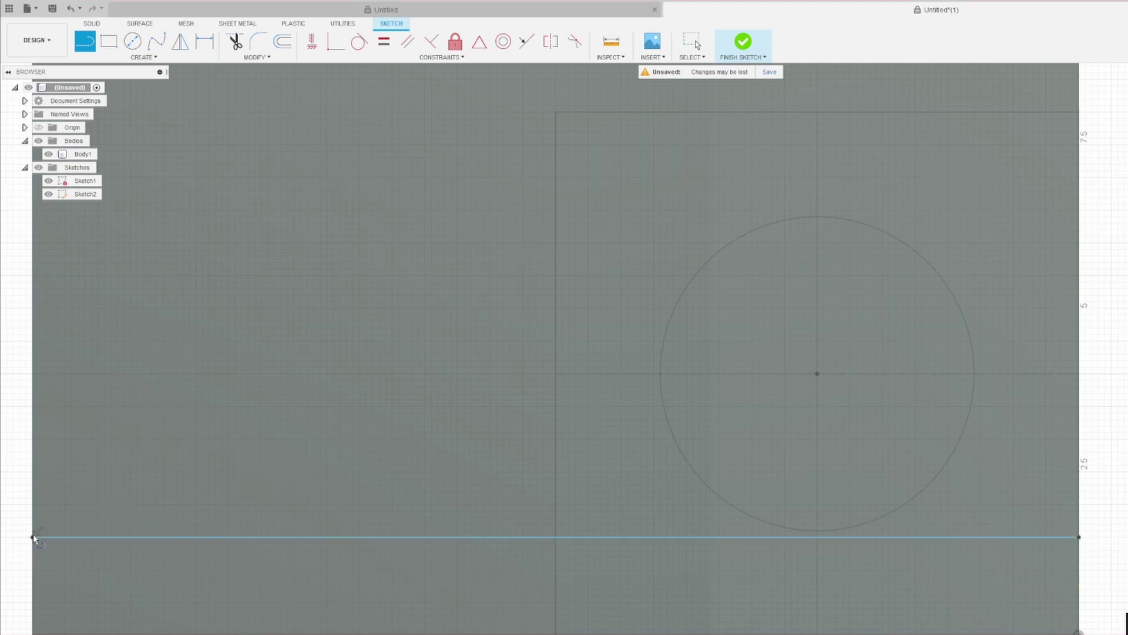
click(359, 41)
click(820, 537)
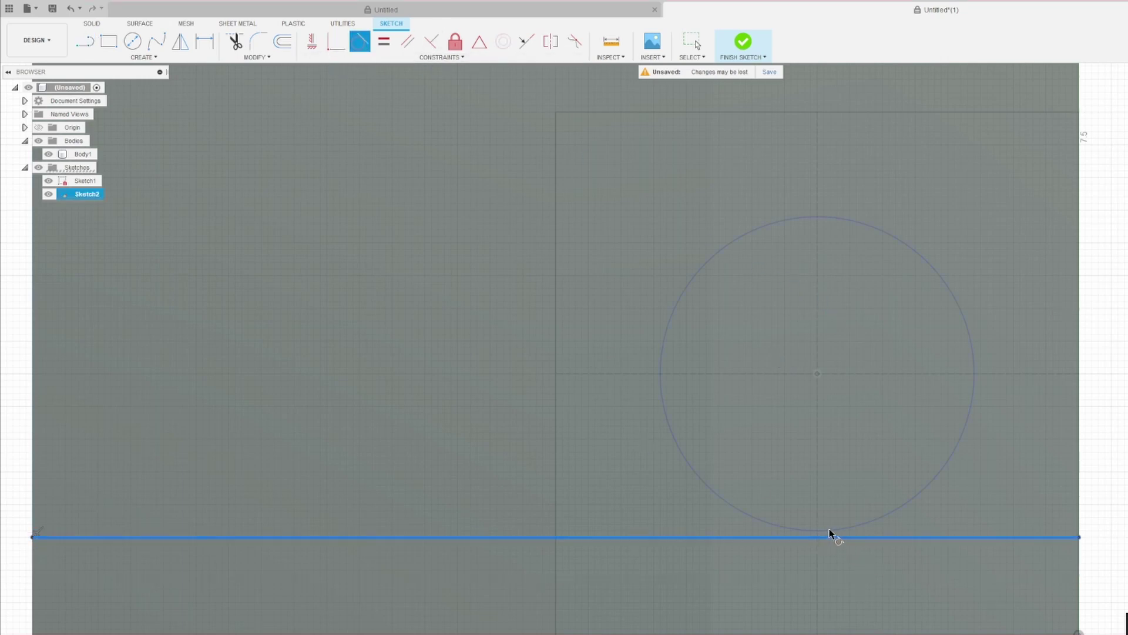
click(834, 527)
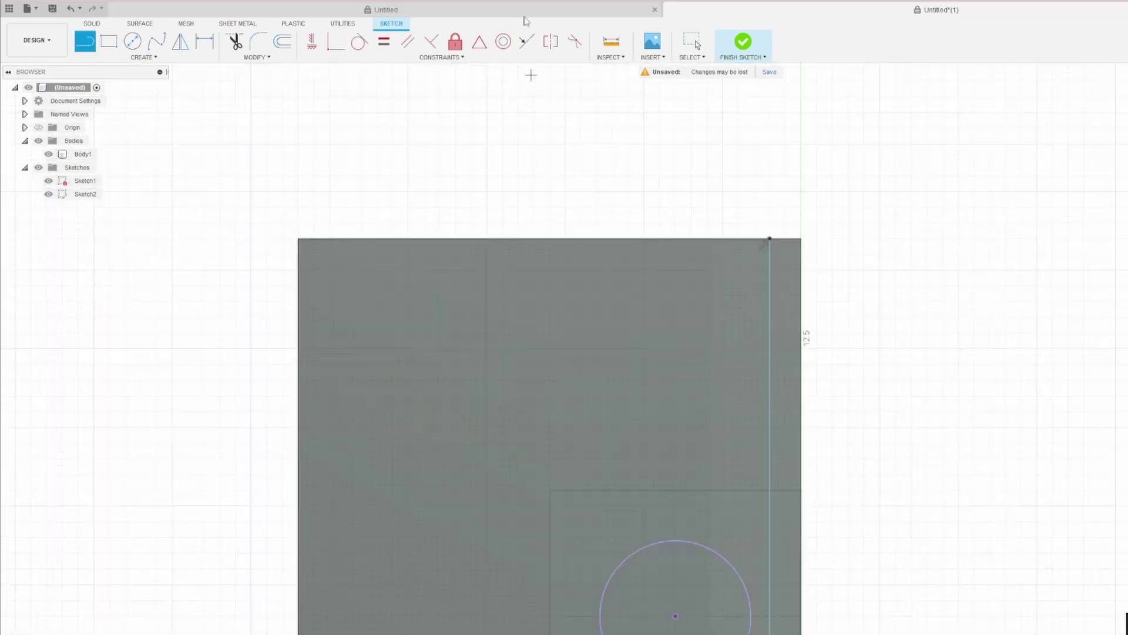
Apply a tangent constraint between the vertical line near the plate's edge and the corner stud circle
click(360, 43)
click(772, 525)
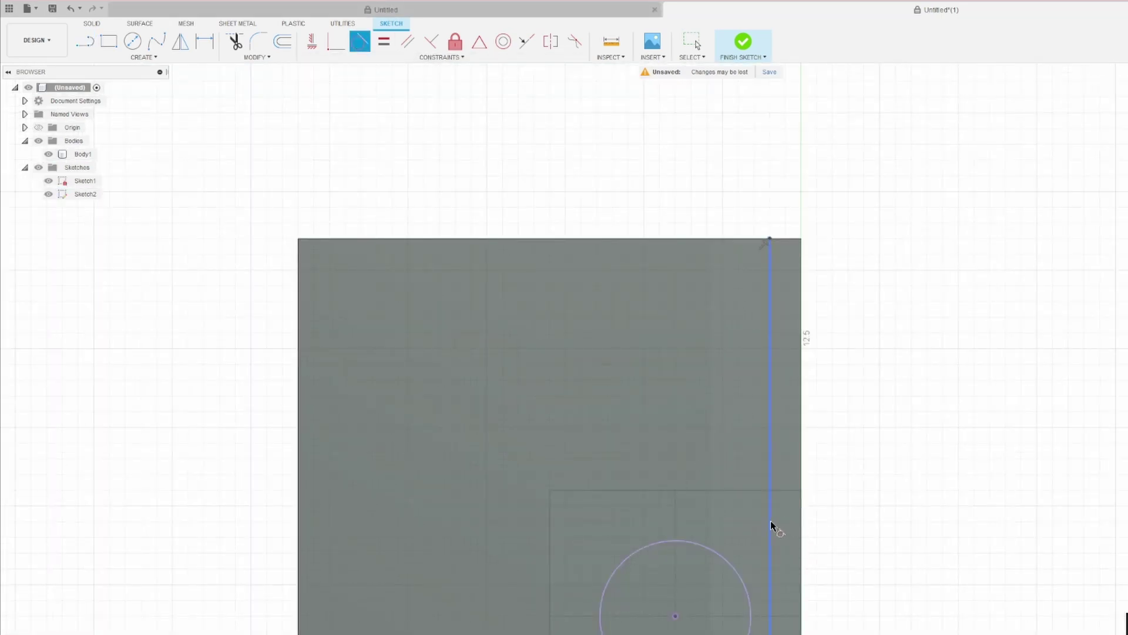
click(736, 573)
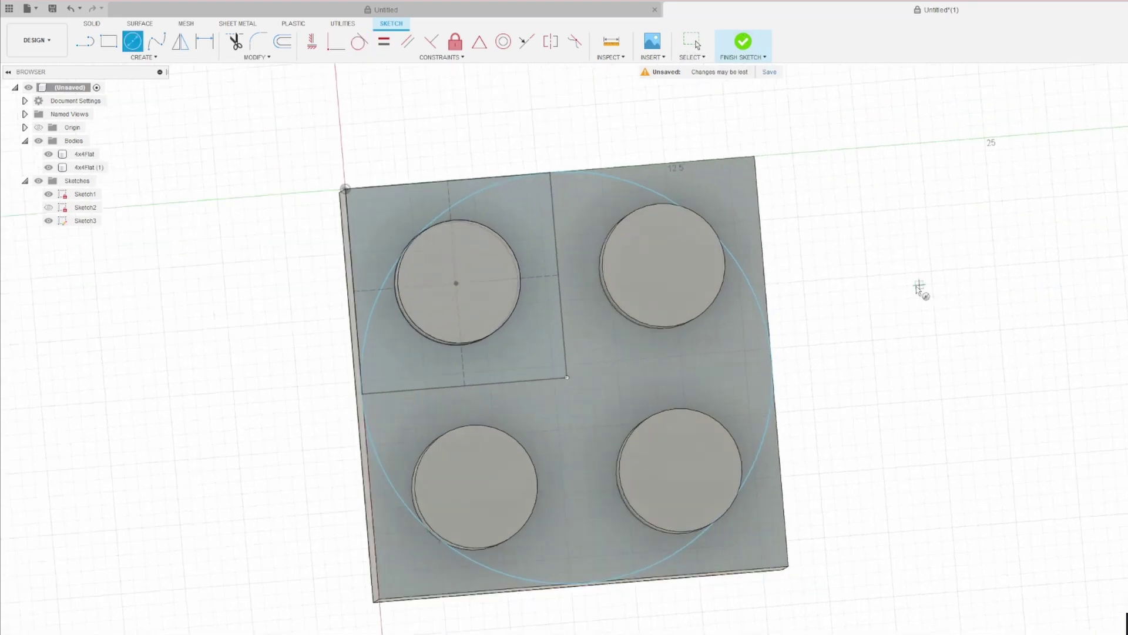
Inspect where the large circle inscribed in the plate crosses the edge of a corner stud
scroll(751, 184, up, 10)
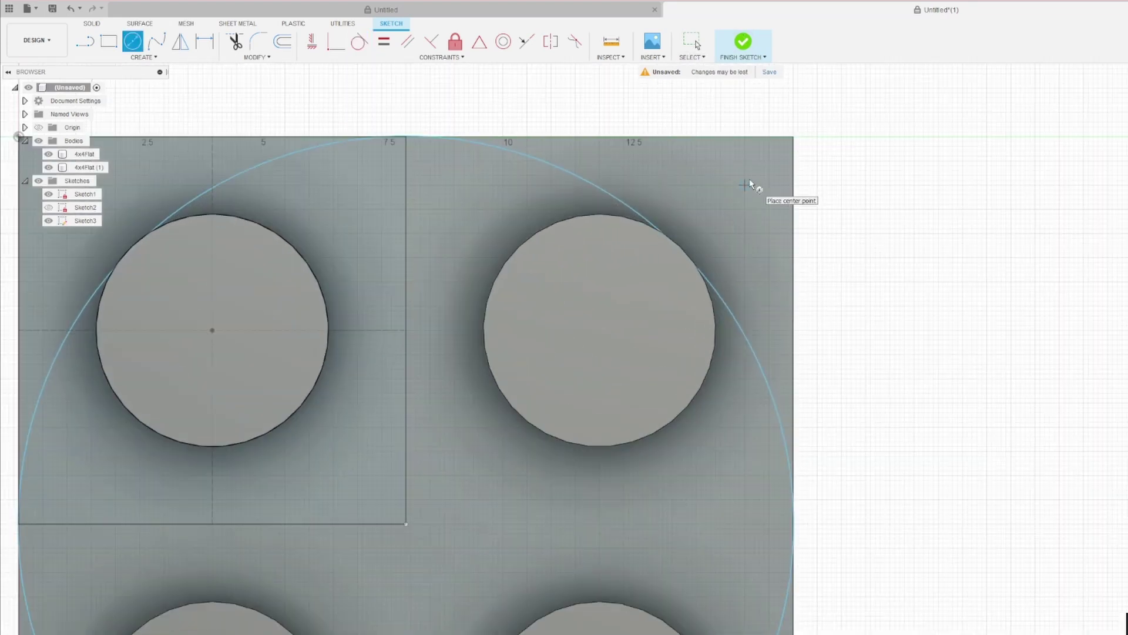
scroll(624, 276, up, 4)
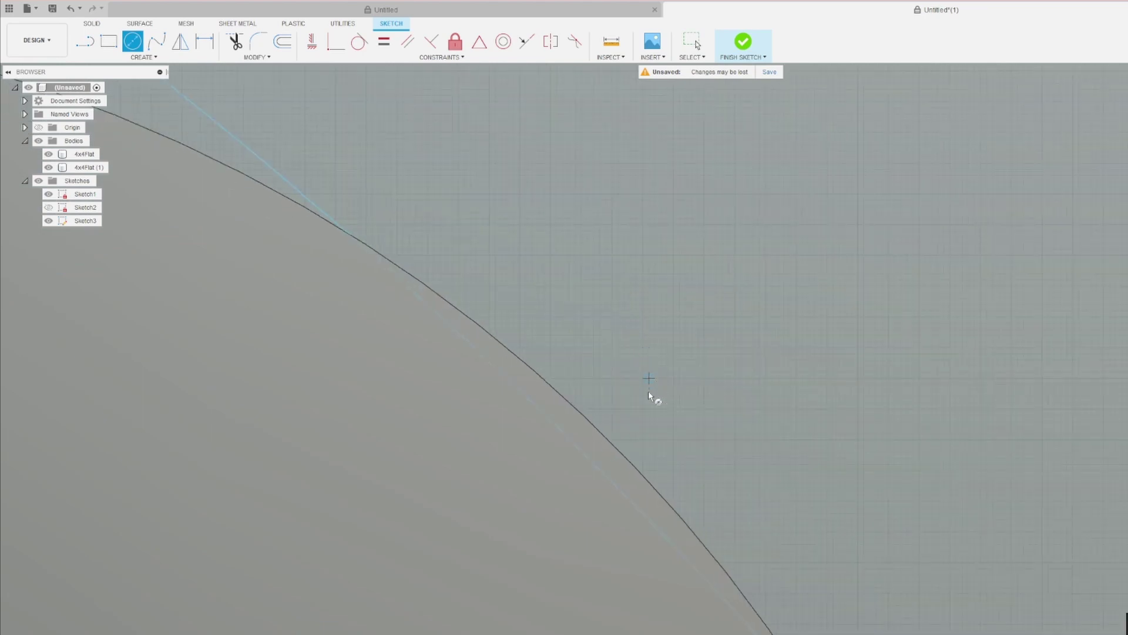
scroll(649, 405, down, 2)
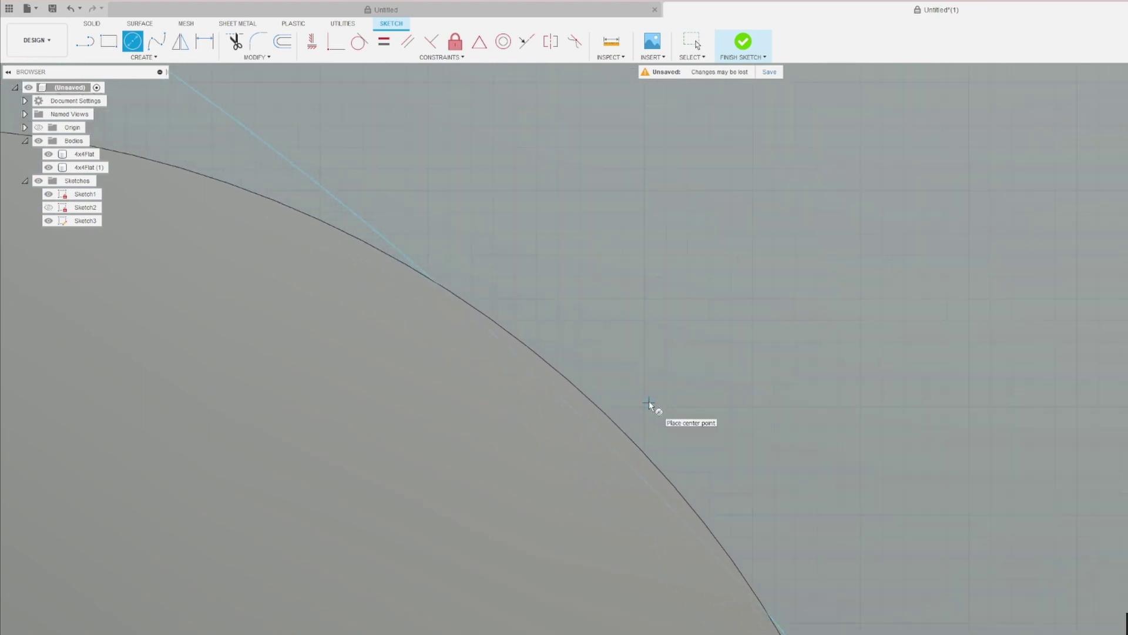
Cut away the plate's corner areas outside the inscribed circle with a 3.2 mm extrude through the plate
scroll(649, 402, down, 5)
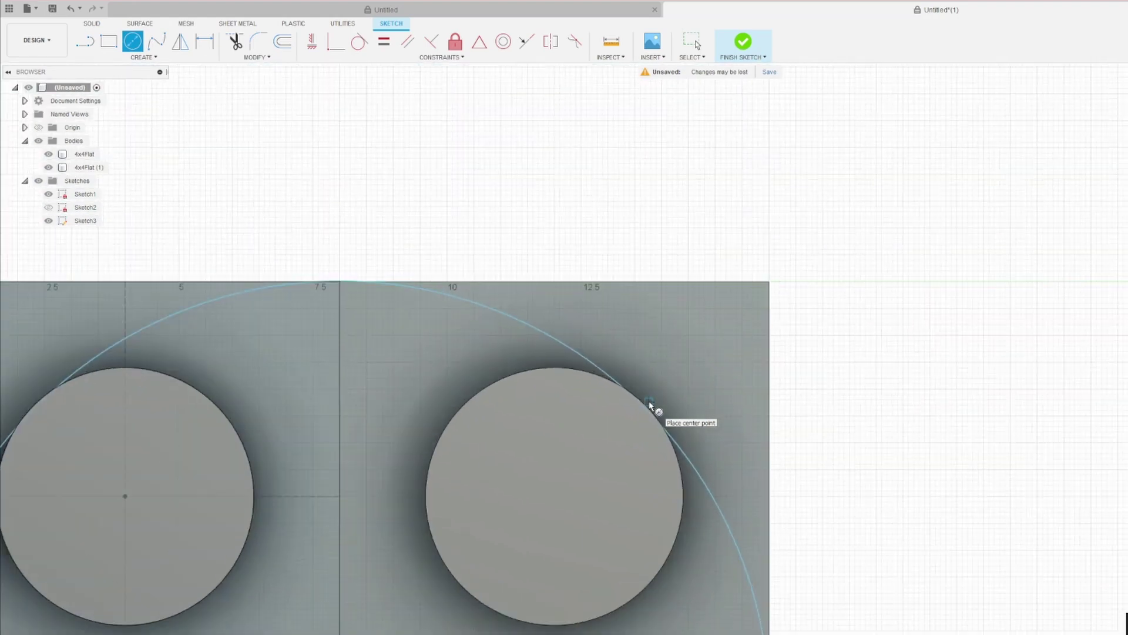
scroll(650, 405, up, 4)
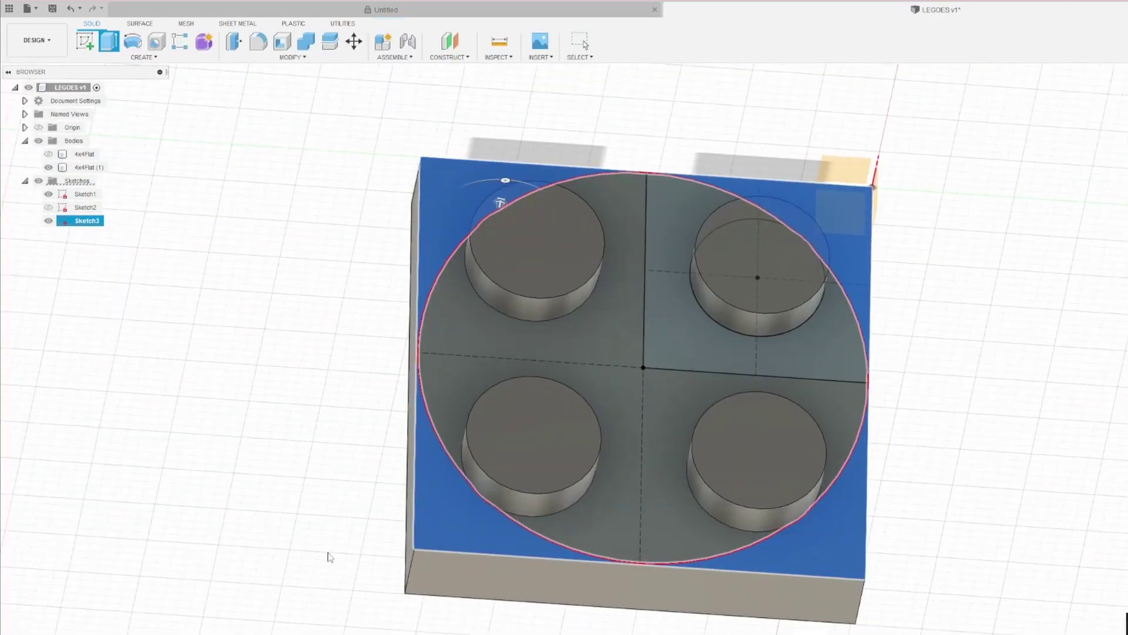
shift+middle_drag(330, 556, 682, 254)
click(681, 254)
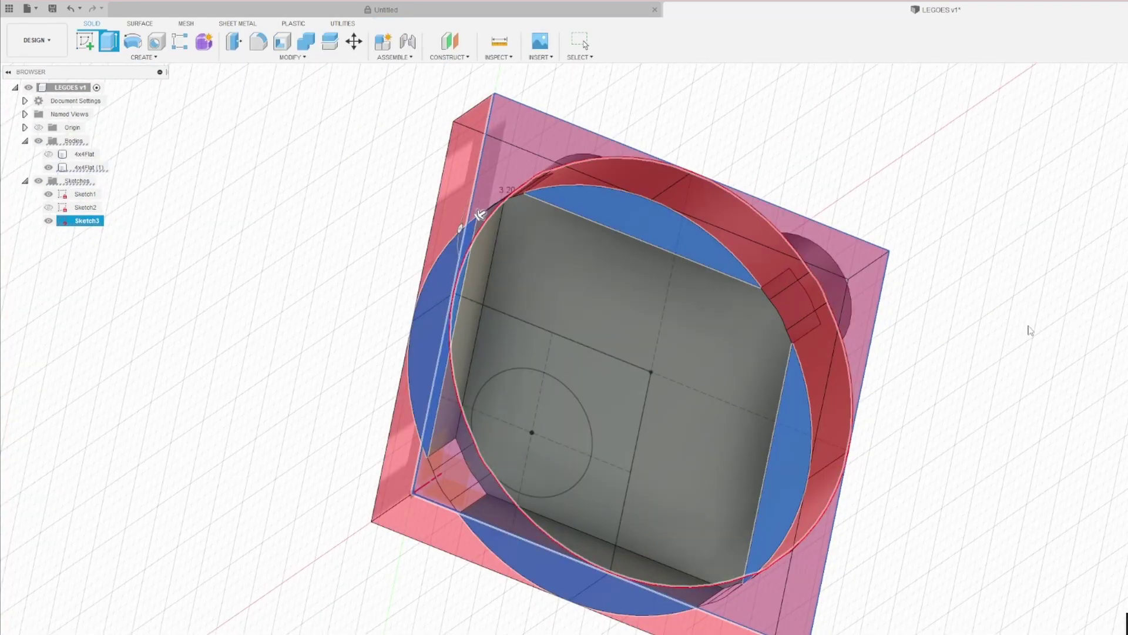
shift+middle_drag(1027, 327, 869, 370)
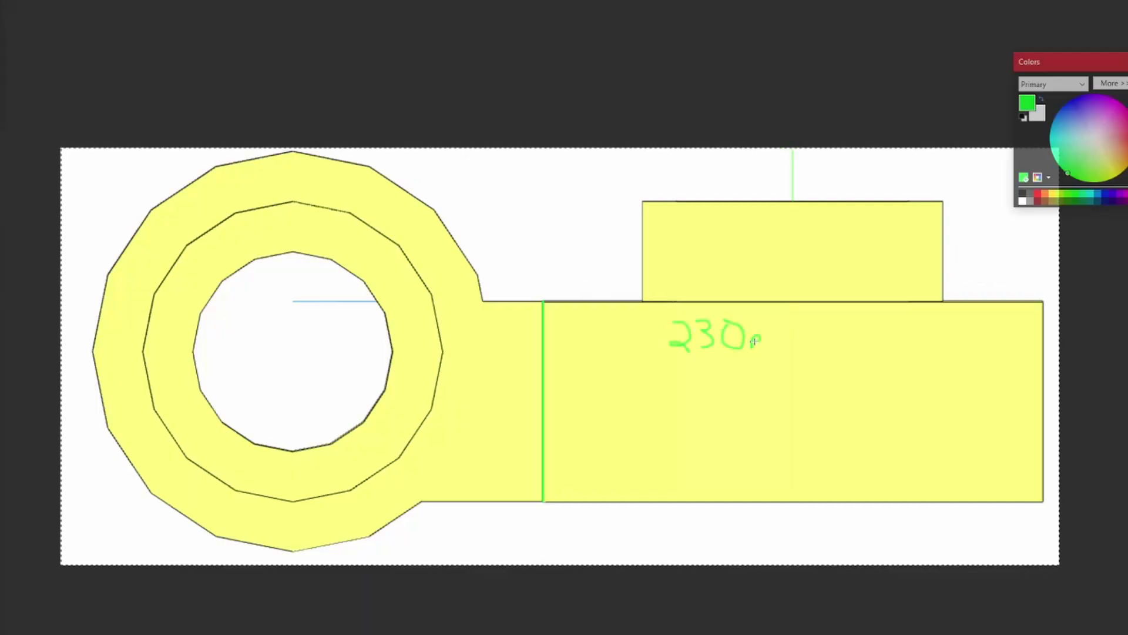
Note 230p = 3.2mm on the ring-and-plate drawing and extend the plate's bottom edge and stud's top edge as horizontal guide lines
drag(764, 335, 882, 341)
key(x)
drag(423, 501, 61, 501)
drag(61, 201, 644, 201)
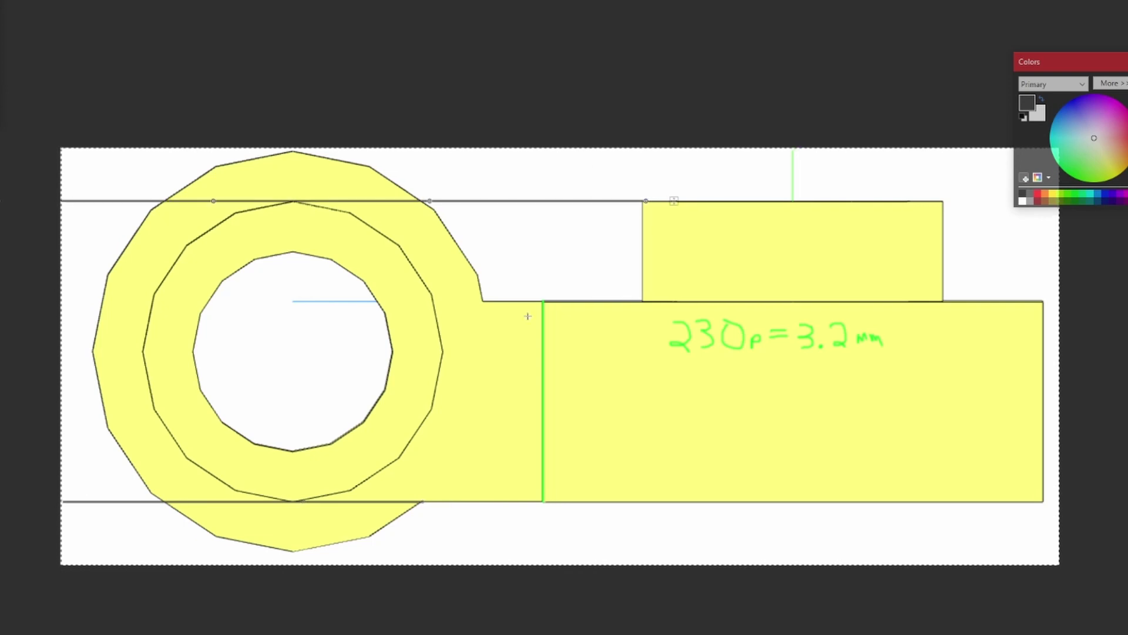
Mark the ring's overhang below the plate and its full width to the plate in green, noting 58p and 513p
key(x)
drag(293, 502, 292, 551)
mouse_move(705, 361)
mouse_down()
mouse_move(762, 388)
mouse_move(779, 382)
mouse_up()
drag(543, 350, 93, 351)
drag(675, 405, 744, 429)
drag(767, 409, 776, 418)
Convert the ring's overhang with 58/230*3.2 in Calculator and write 0.8 beside 58p
key(alt+Tab)
text(58/230*3.2=)
key(alt+Tab)
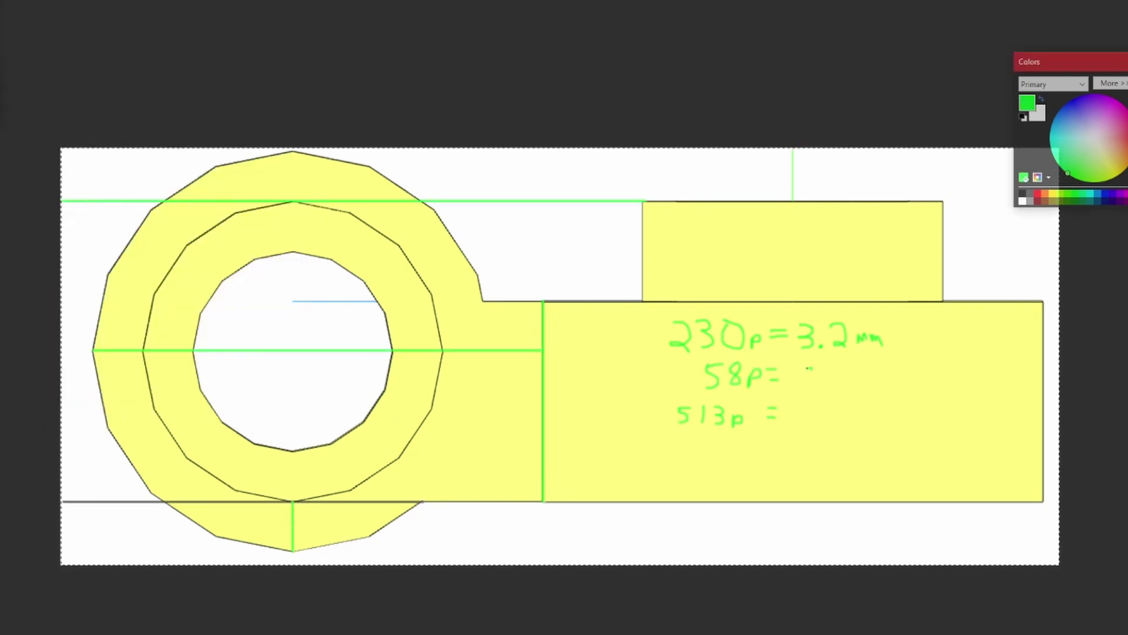
drag(801, 364, 825, 383)
drag(855, 363, 855, 383)
Convert the ring's full width with 513/230*3.2 in Calculator and write 7.13 beside 513p
key(alt+Tab)
drag(194, 111, 303, 322)
text(513/230*3.2=)
key(alt+Tab)
drag(811, 404, 821, 425)
drag(837, 404, 852, 422)
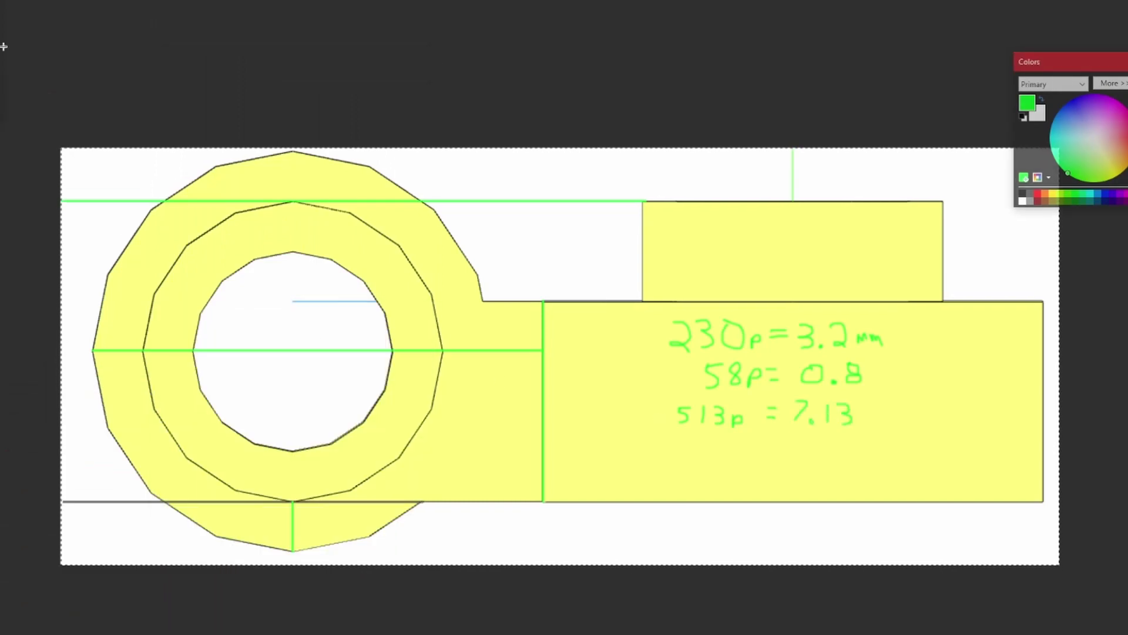
Mark the ring's vertical centre line and the gap between the middle circle and plate, labelling it 115 and noting 115 = 1.6
drag(293, 202, 293, 451)
drag(543, 350, 444, 350)
mouse_move(472, 379)
mouse_down()
mouse_move(474, 392)
mouse_move(538, 396)
mouse_up()
mouse_move(696, 436)
mouse_down()
mouse_move(729, 459)
mouse_move(837, 458)
mouse_up()
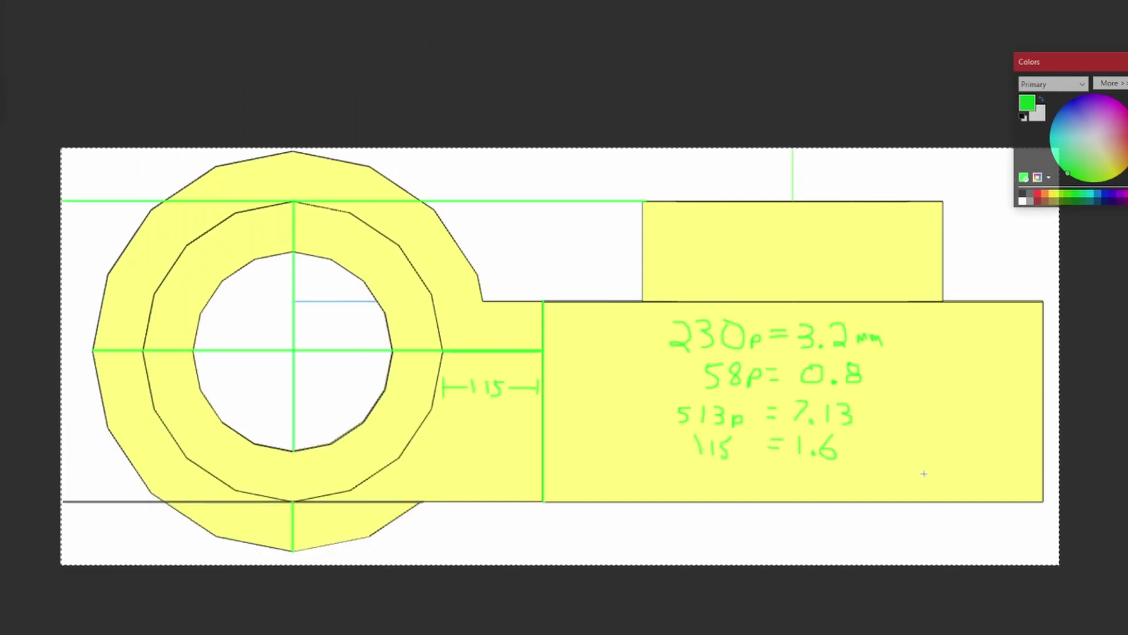
drag(863, 405, 952, 426)
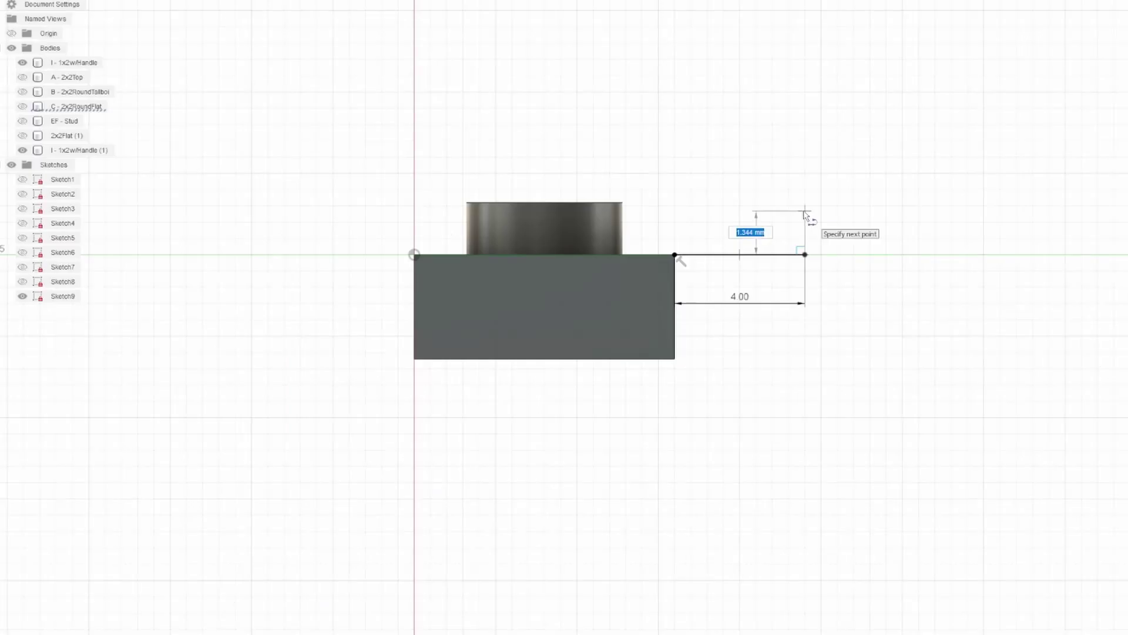
Sketch a 1.6 mm vertical line up from the 4 mm line's end and a 4.8 mm line down to the plate's bottom level
text(1.6)
key(Return)
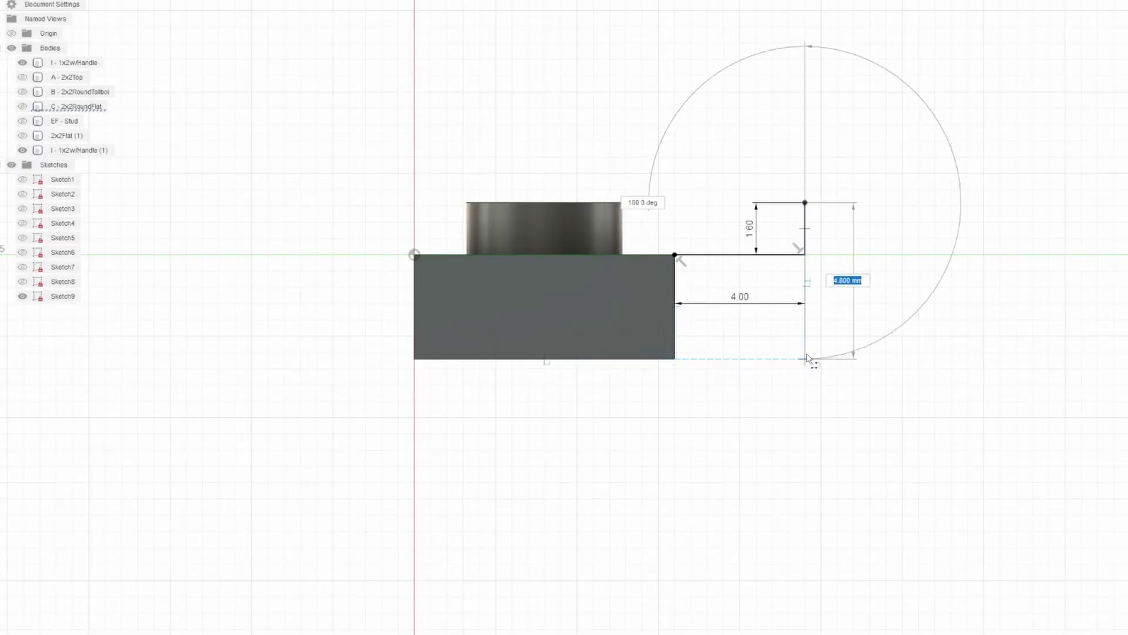
click(805, 358)
key(Escape)
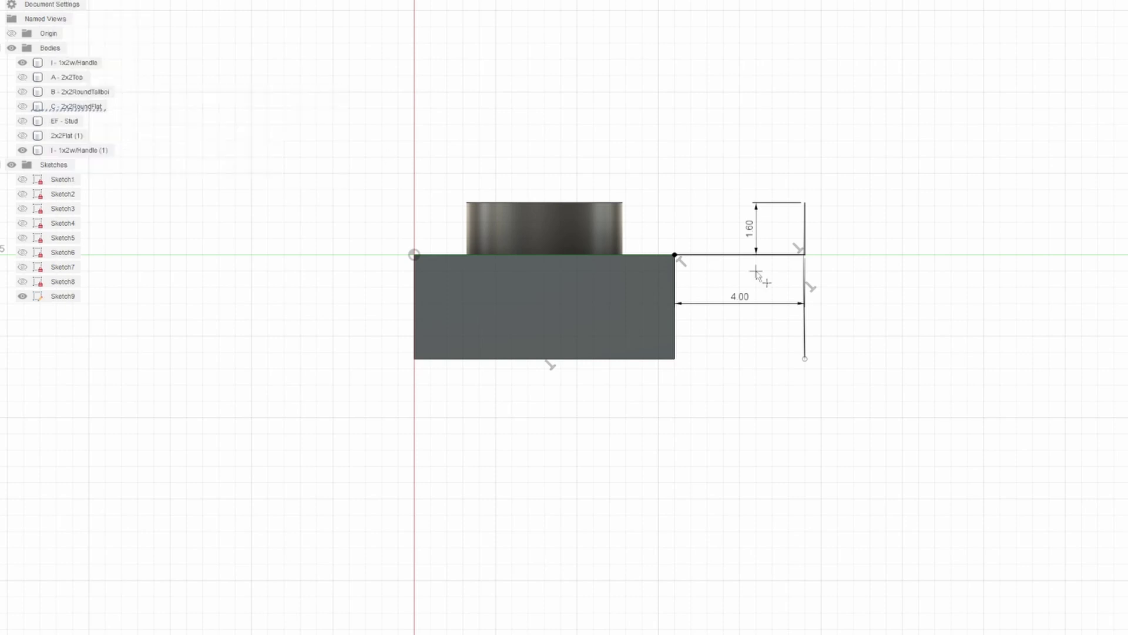
Draw two concentric circles on the vertical line's midpoint, one reaching the bottom edge and one 6.4 mm in diameter
scroll(817, 287, up, 3)
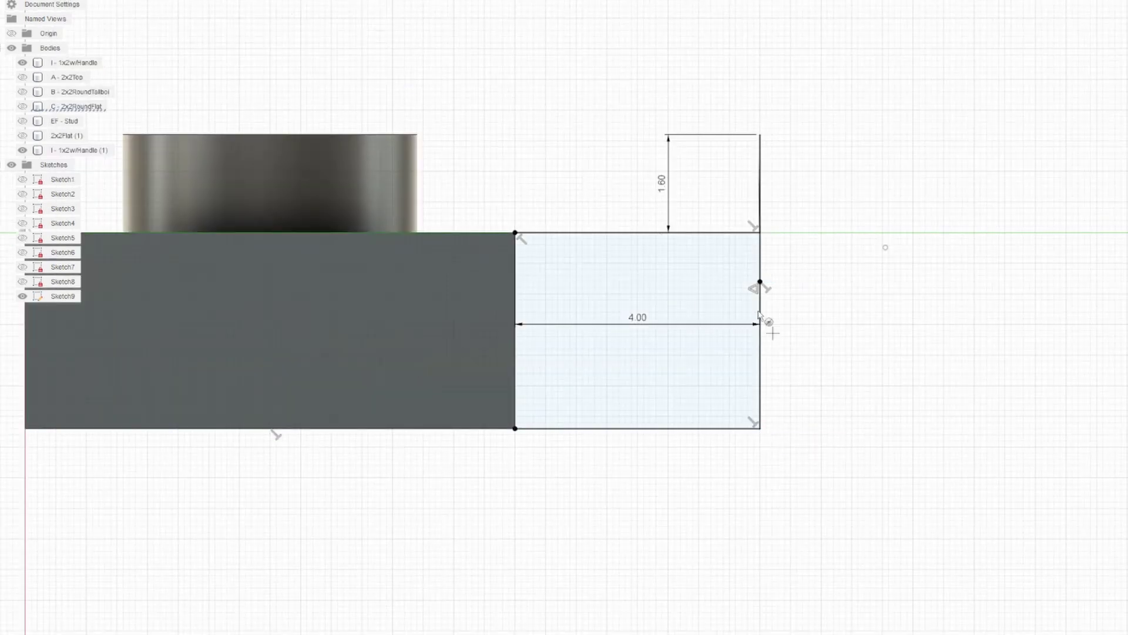
click(760, 281)
click(760, 429)
click(760, 281)
text(6.4)
key(Return)
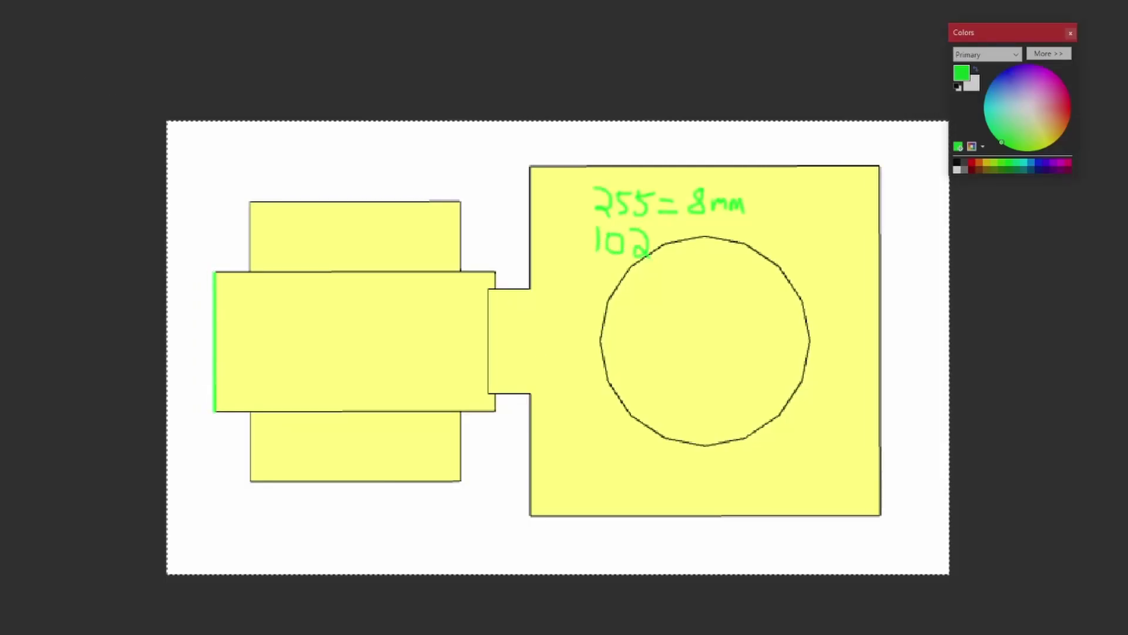
Mark the pin's lower end as 52, convert the ring width in Calculator from 102/255, and note 102 = 3.2 and 52 = 1.6
drag(250, 451, 249, 481)
drag(605, 268, 649, 298)
key(alt+Tab)
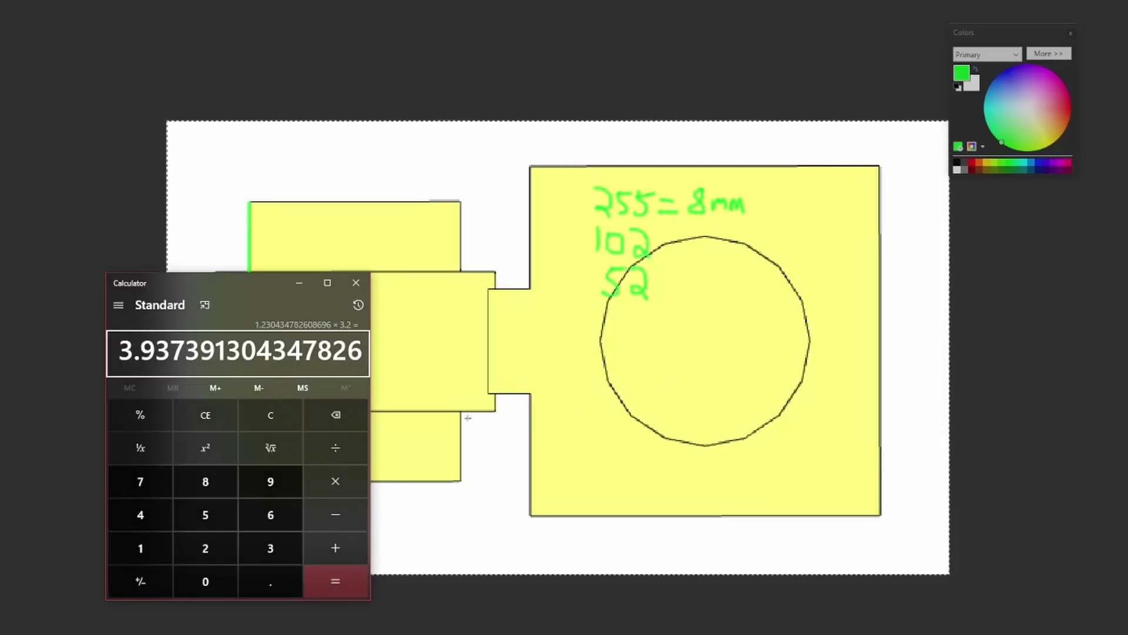
text(102/255=)
key(alt+Tab)
drag(670, 233, 680, 234)
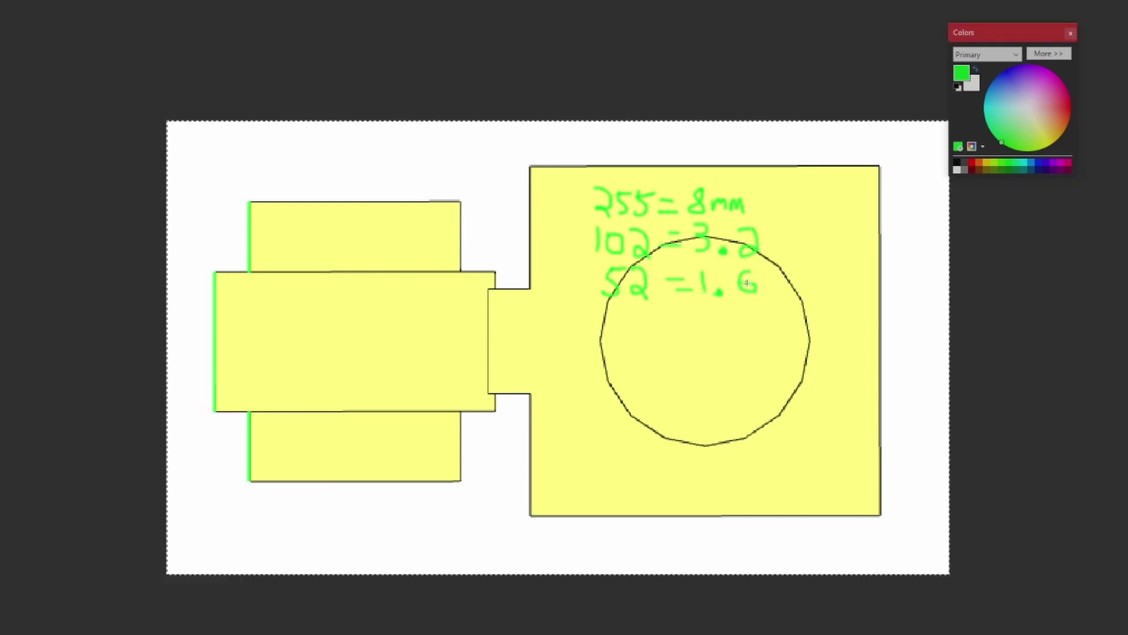
Draw a bracket from the pin's upper edge toward the plate and write its dimension beside it
drag(395, 199, 515, 165)
key(alt+Tab)
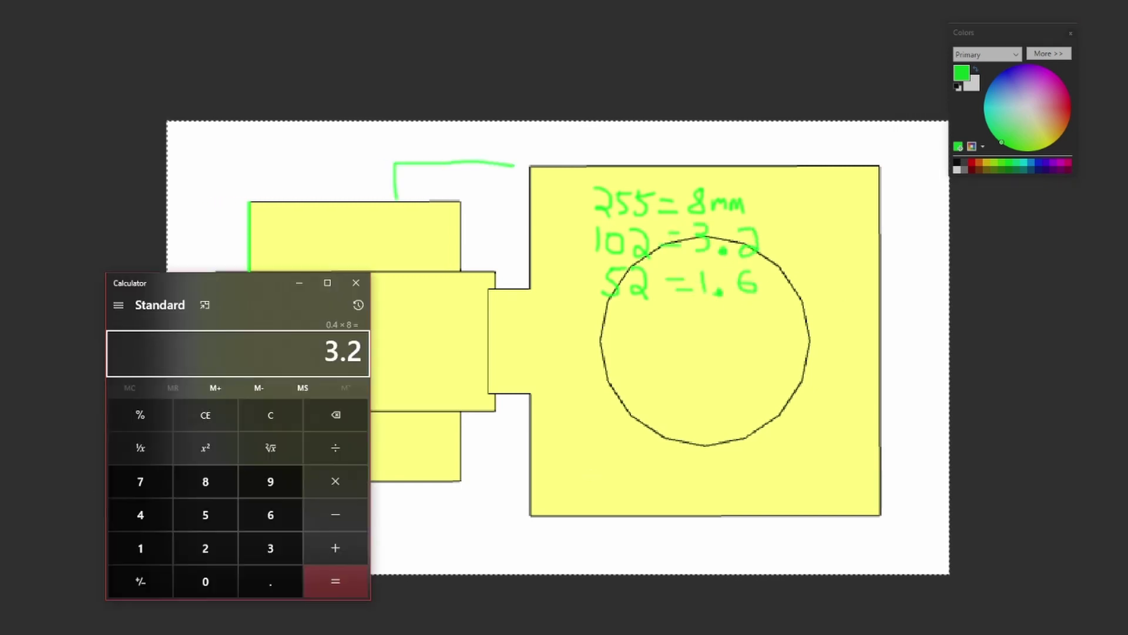
key(alt+Tab)
drag(346, 165, 345, 167)
click(360, 189)
drag(377, 165, 376, 165)
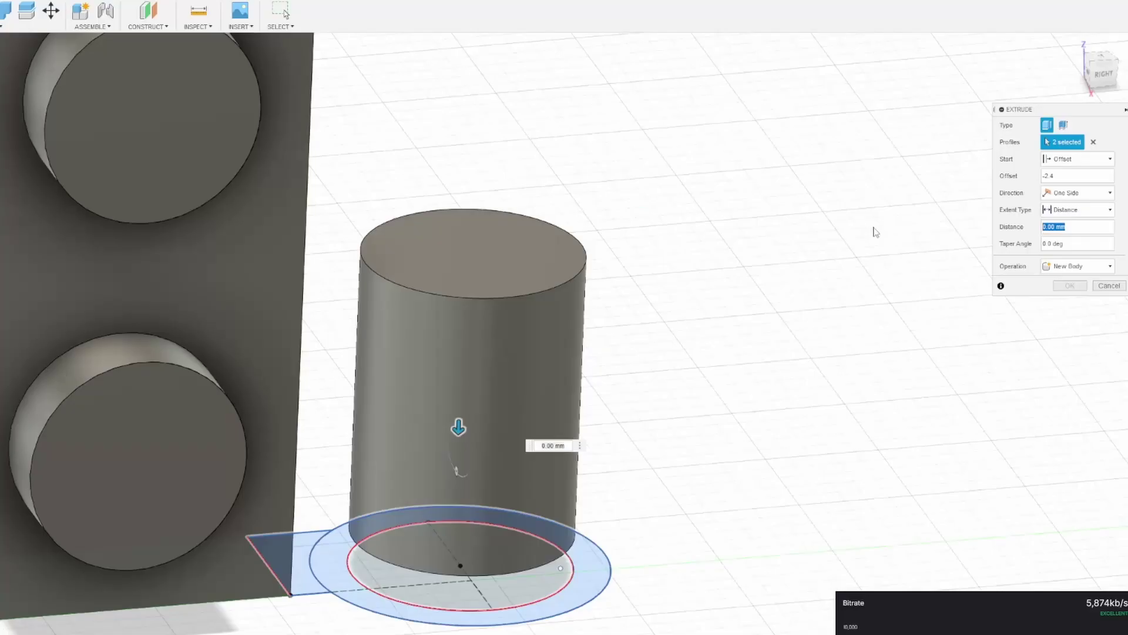
Extrude the ring and connecting tab profiles by -3.2 mm from a -2.4 mm offset, joined to the plate
key(Return)
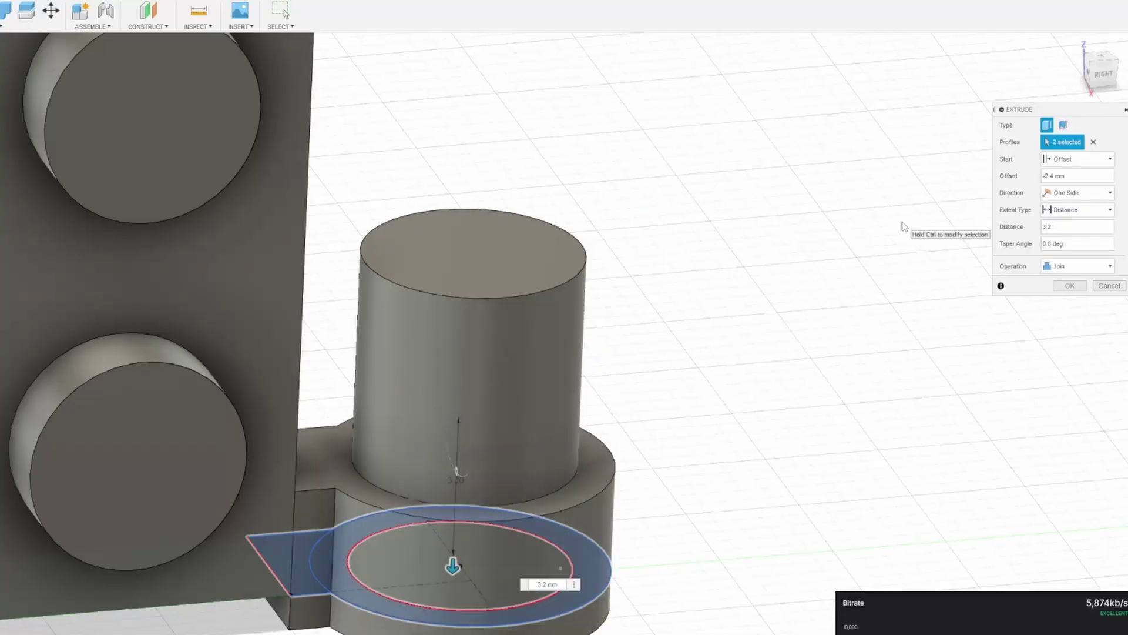
text(-)
key(Return)
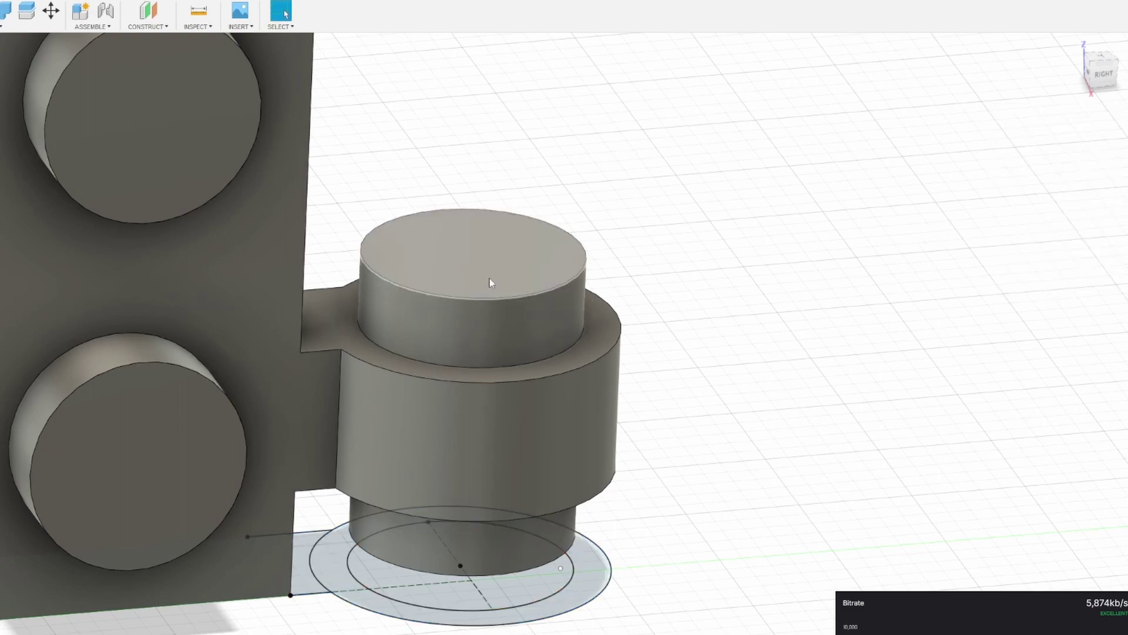
scroll(654, 352, down, 3)
middle_drag(748, 464, 536, 433)
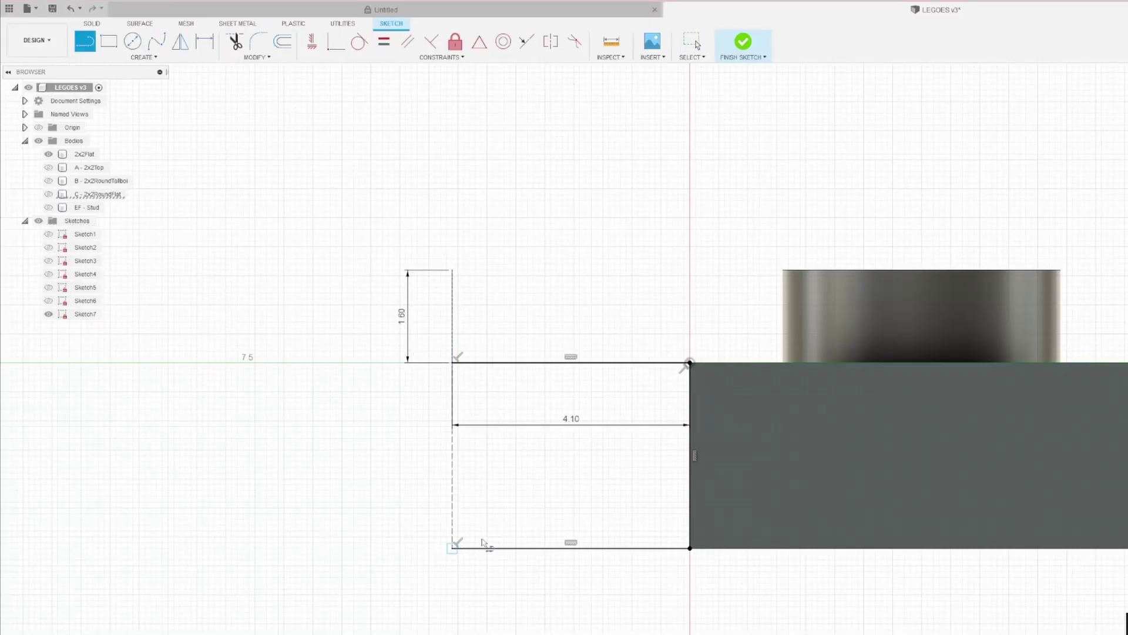
Draw a circle centred on the dashed vertical line's midpoint spanning its full height, and trim the horizontal line inside it
key(c)
click(452, 536)
key(Escape)
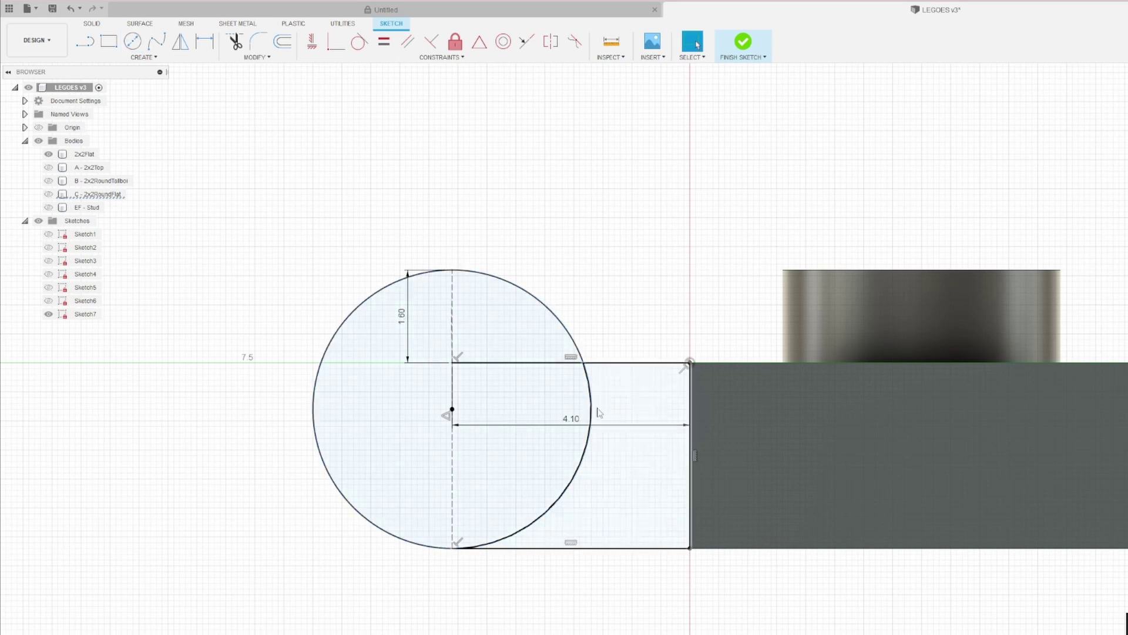
key(t)
click(529, 363)
Add a smaller circle concentric with the ring circle and extrude its profile along the plate to the far end
key(c)
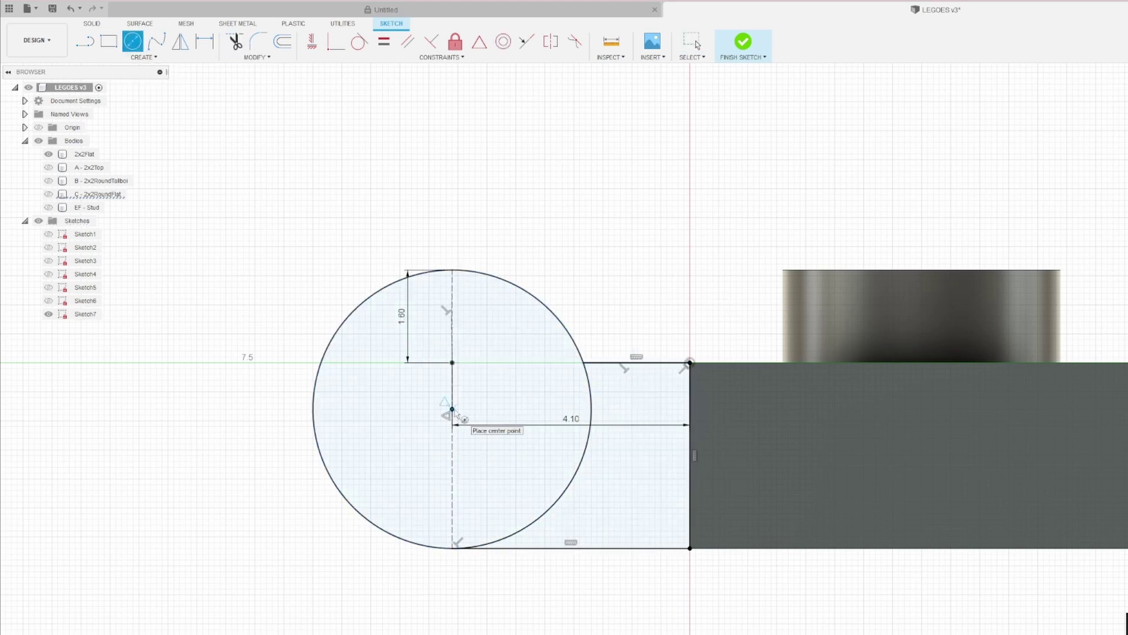
click(452, 408)
click(694, 42)
key(c)
click(452, 409)
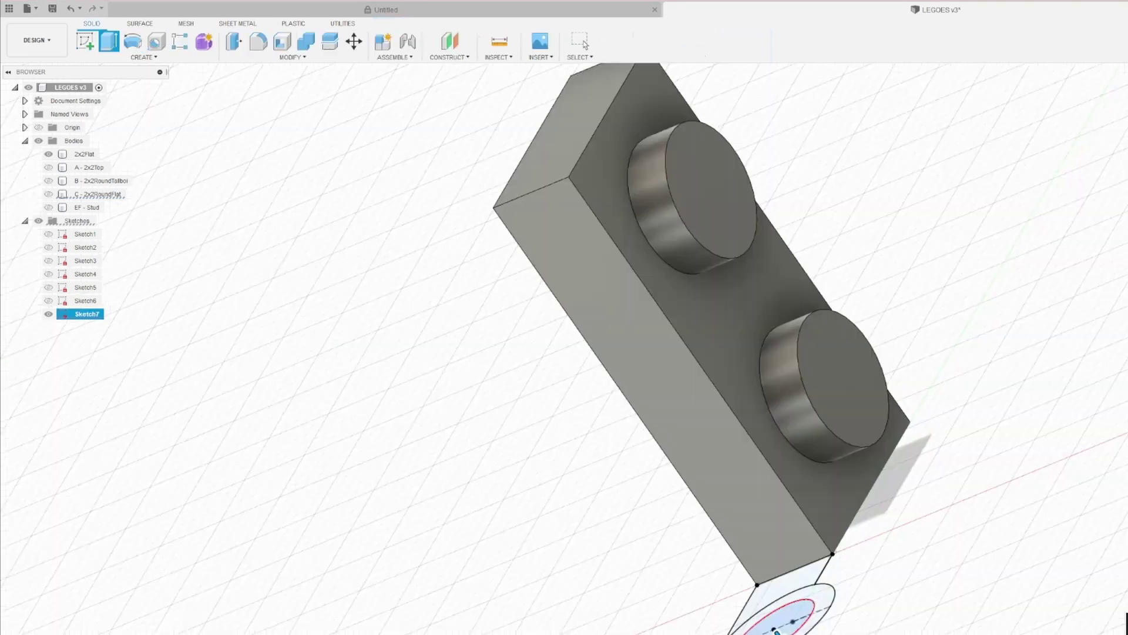
click(559, 129)
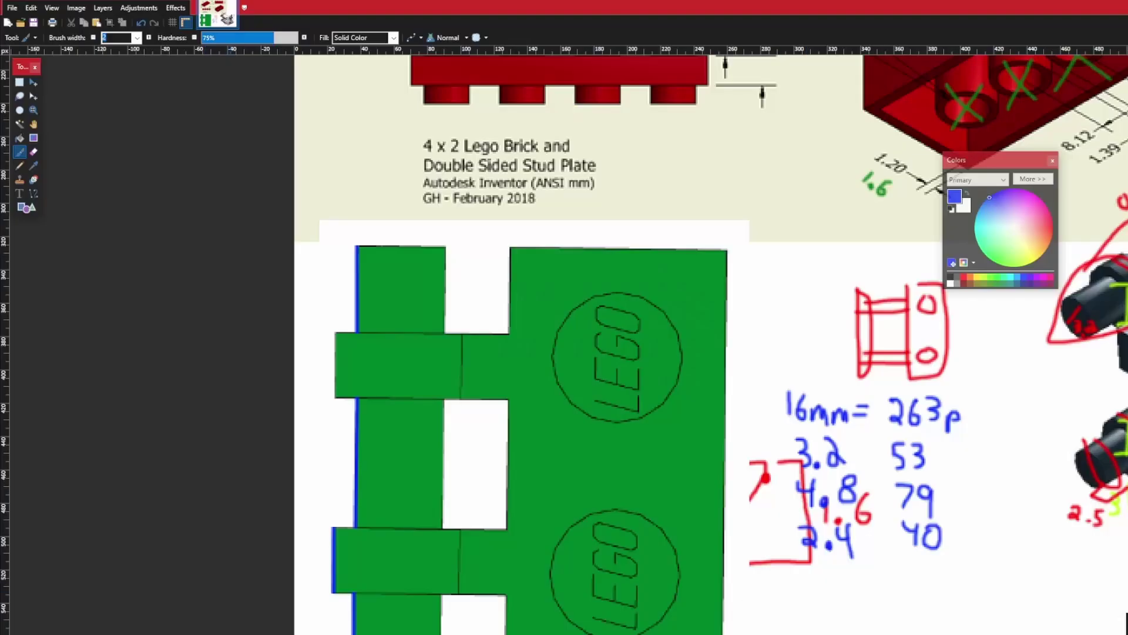
Add up the handle's segment lengths in Calculator, starting with 3.2 and ending with 3.23
key(alt+Tab)
text(3.2+)
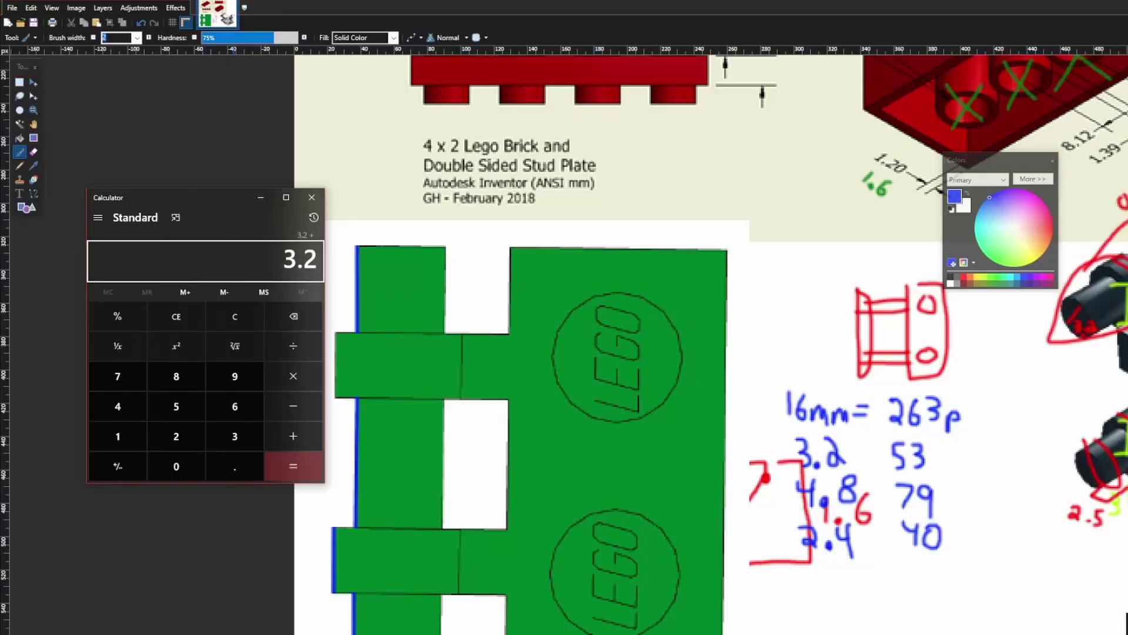
text(+3.23)
key(Return)
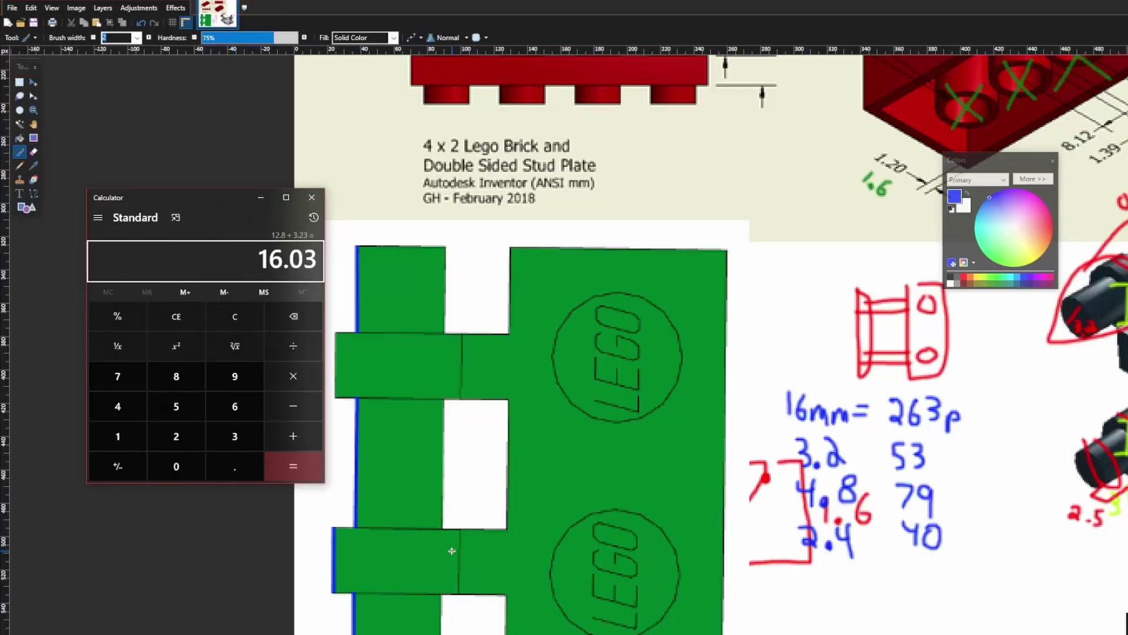
Write the segment lengths beside the green handle drawing, starting at the bar's upper end segment
click(53, 363)
scroll(411, 293, down, 1)
scroll(411, 294, right, 3)
drag(219, 251, 227, 273)
click(241, 274)
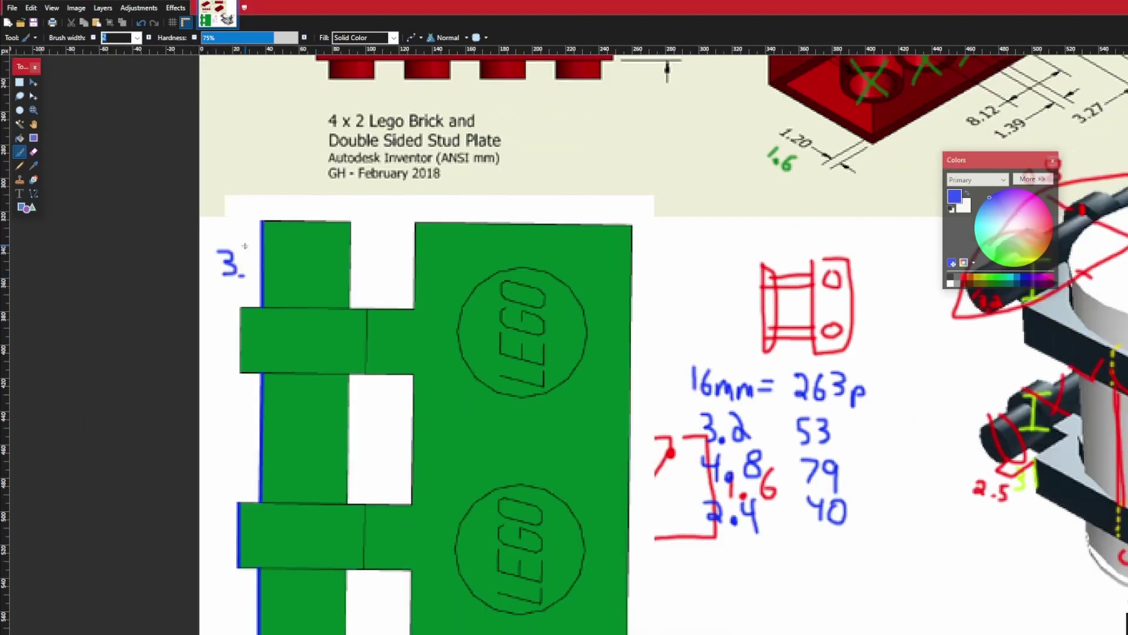
scroll(233, 330, up, 4)
scroll(294, 352, down, 4)
scroll(294, 352, left, 3)
drag(388, 401, 403, 419)
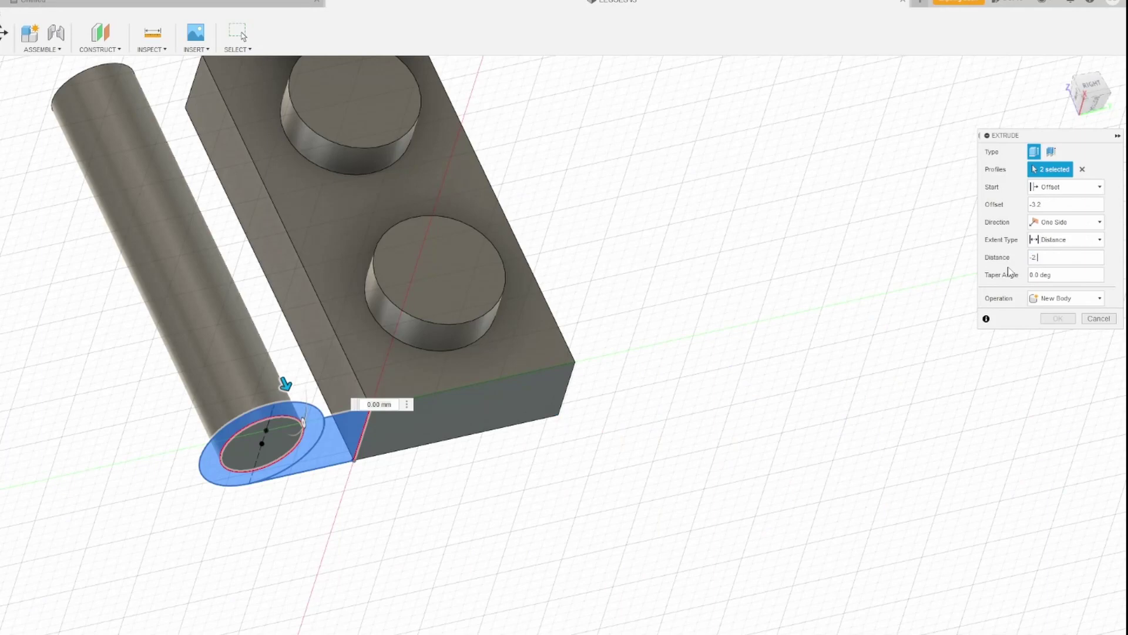
Complete the first clip by extruding the ring and tab profiles from a -3.2 mm offset
key(Return)
shift+middle_drag(99, 404, 177, 382)
Set up a second clip extrusion from the first clip's inner face with offset -4.8 mm and distance -2.4 mm
key(e)
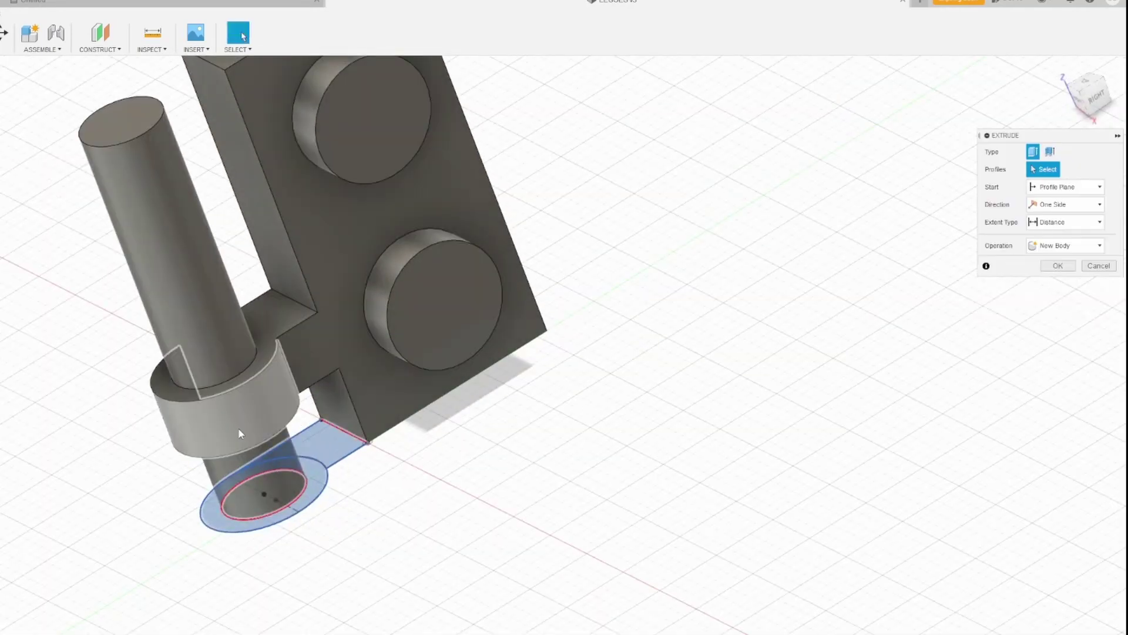
click(257, 337)
text(-4.8)
key(Tab)
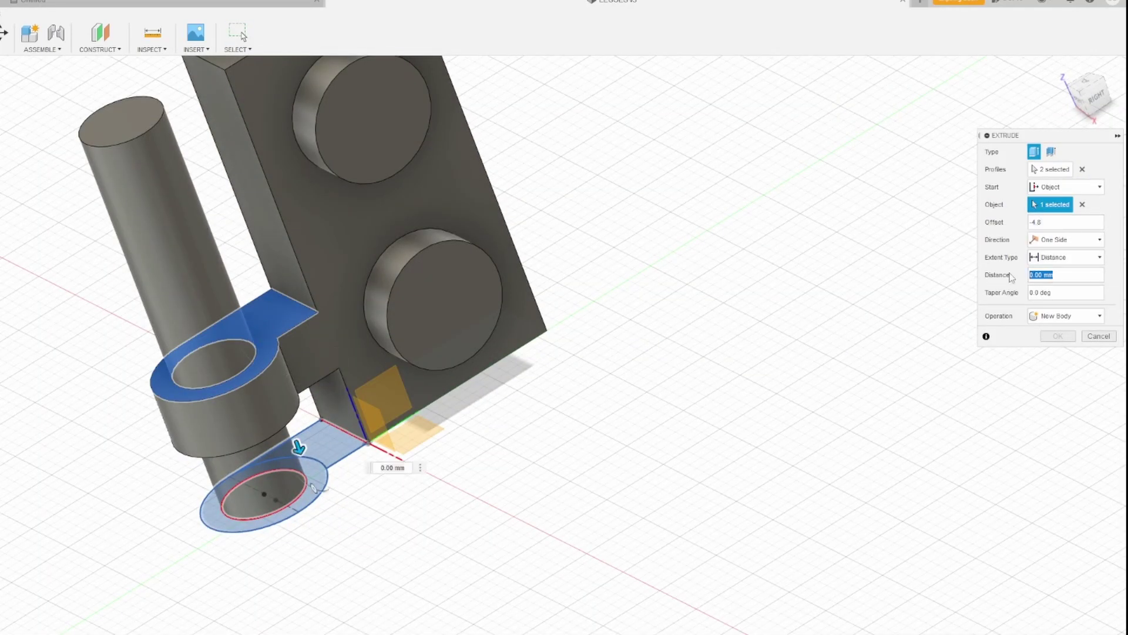
text(-2.4)
Reverse the second clip's extrusion by setting its offset to 4.8 mm and its distance to 2.4 mm
click(1032, 222)
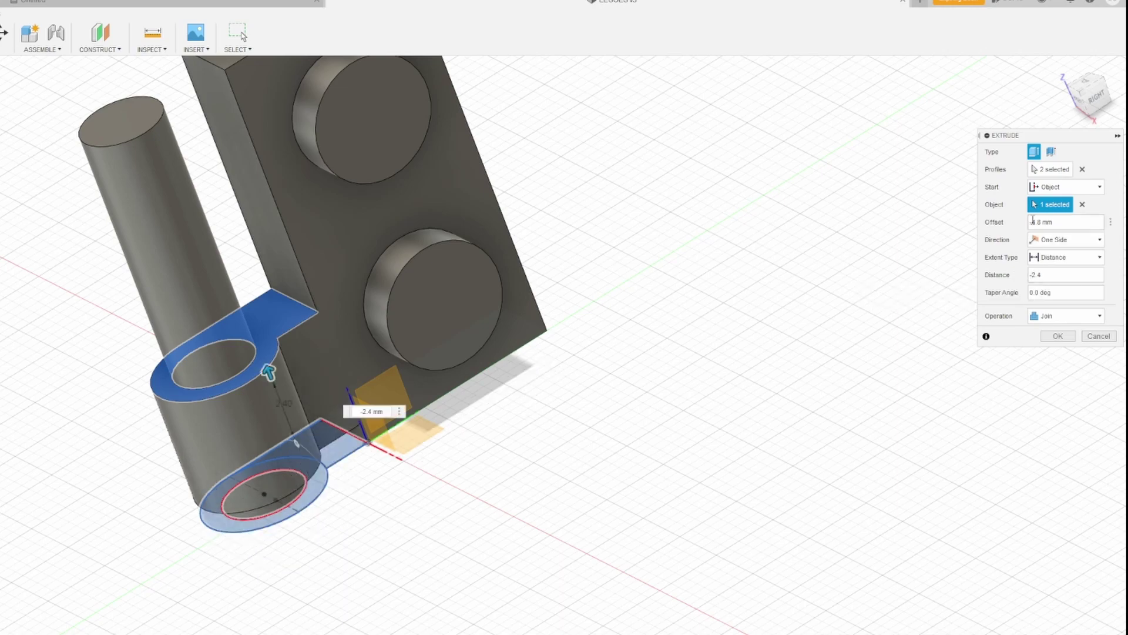
key(BackSpace)
click(1041, 275)
key(Home)
key(Delete)
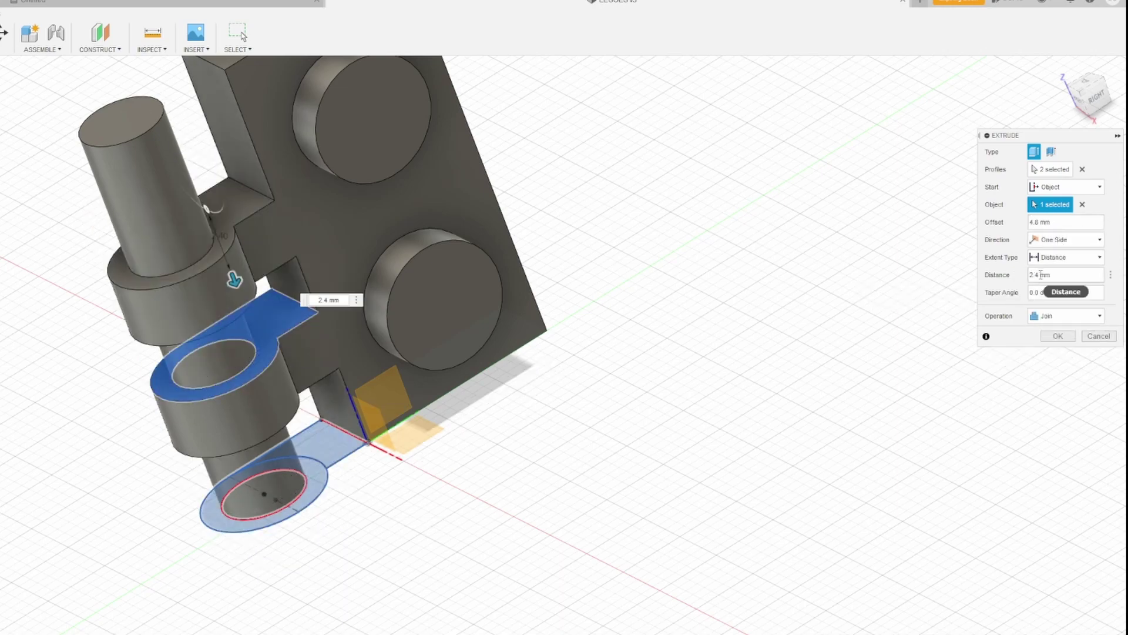